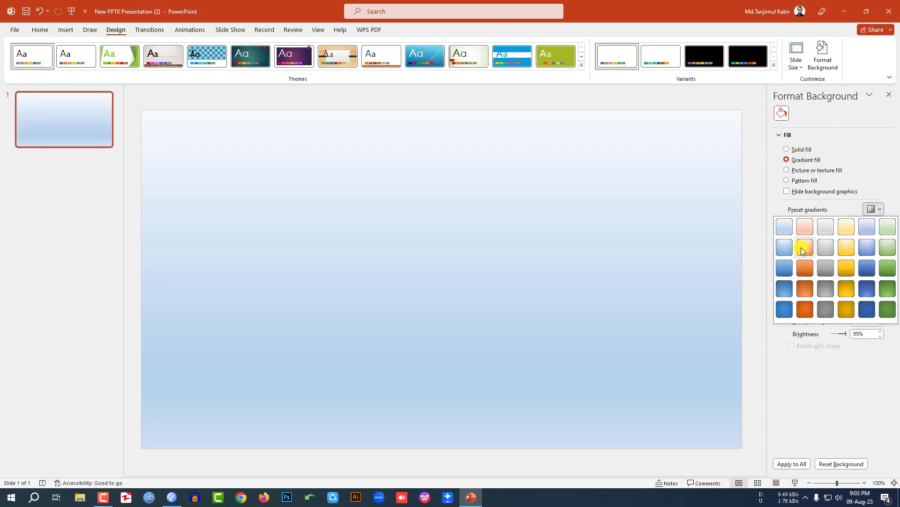
Step: Apply a darker blue preset gradient background and insert the sunset photo 29-293148_real-pictures-of-nature from Saved Pictures
left_click(785, 261)
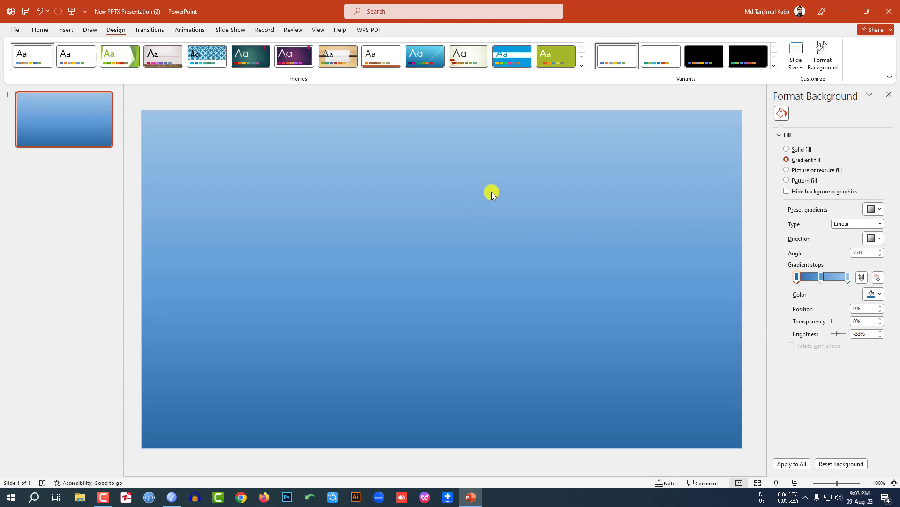
left_click(66, 29)
left_click(75, 71)
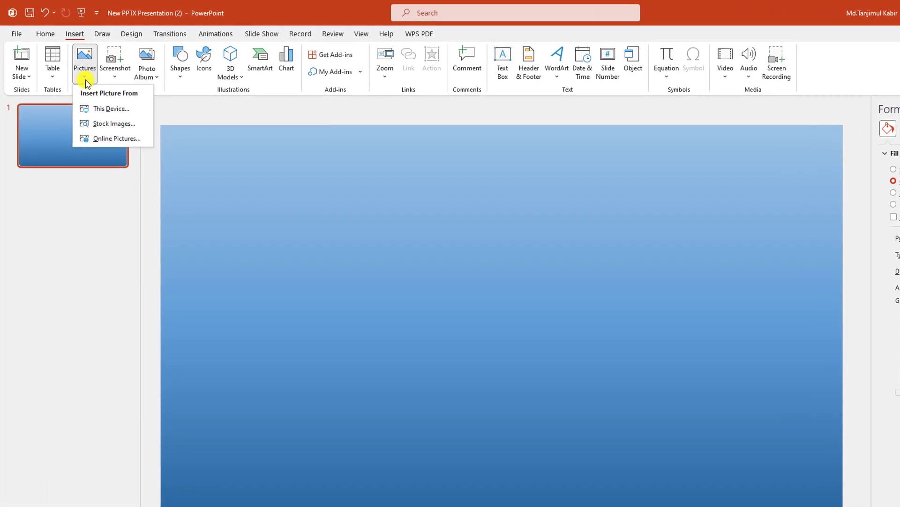
left_click(102, 109)
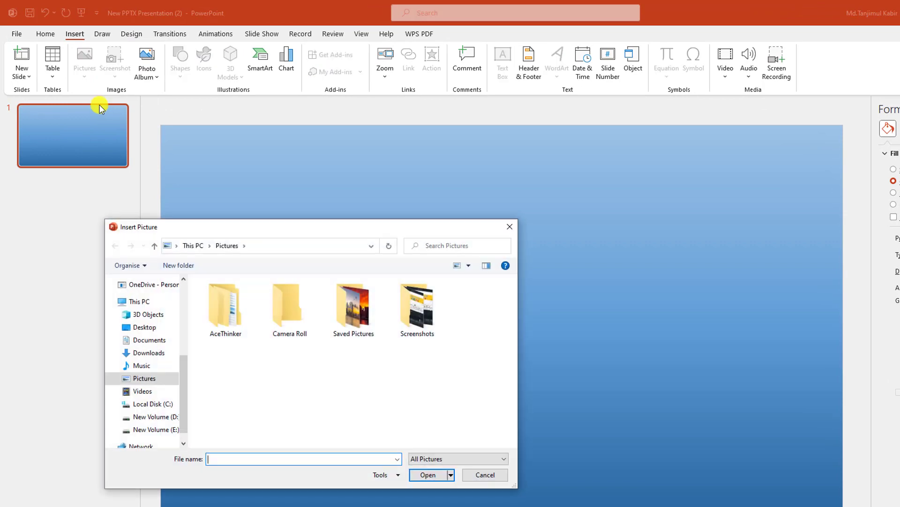
double_click(343, 308)
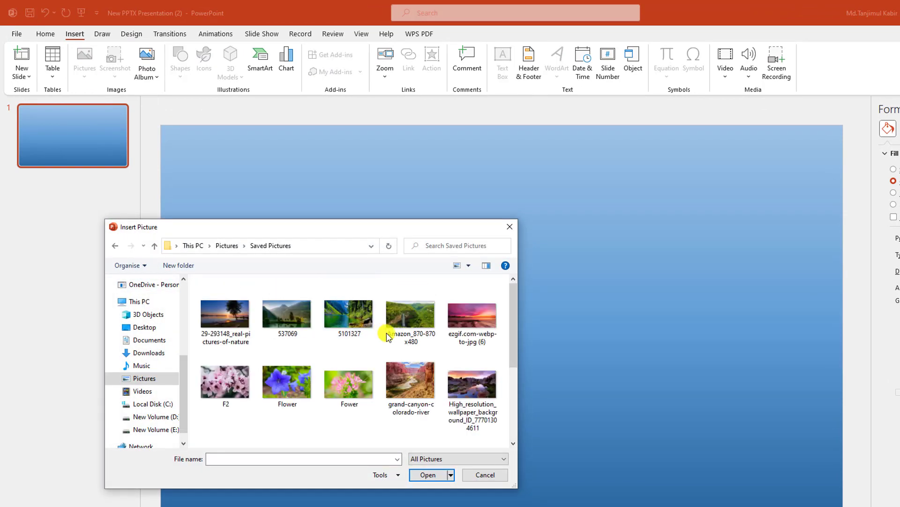
left_click(215, 311)
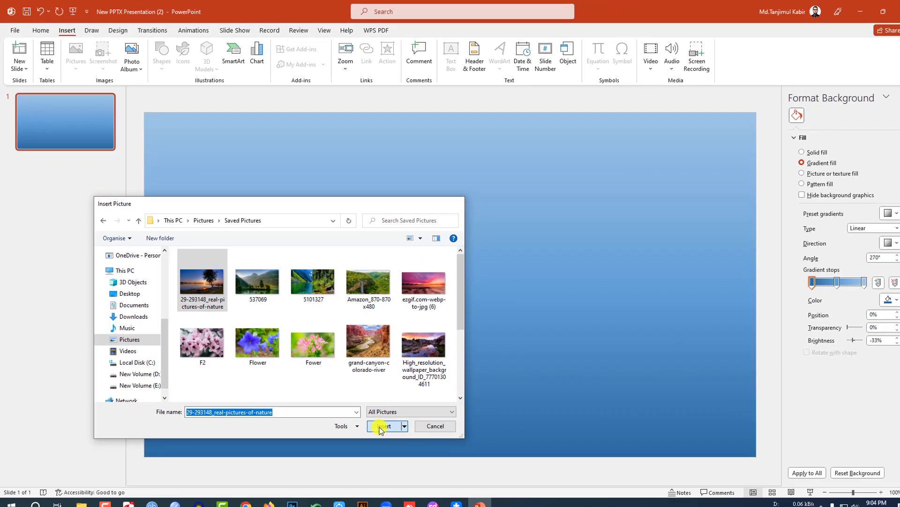
left_click(380, 426)
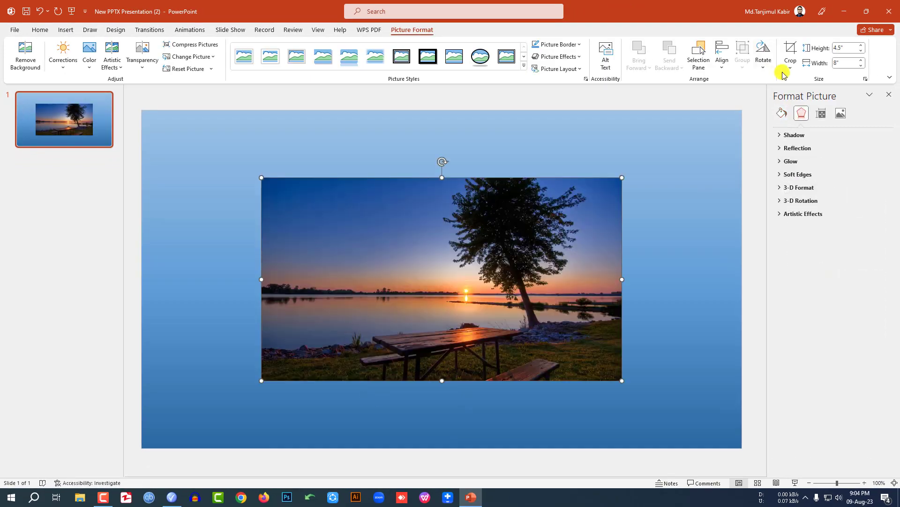
left_click(791, 68)
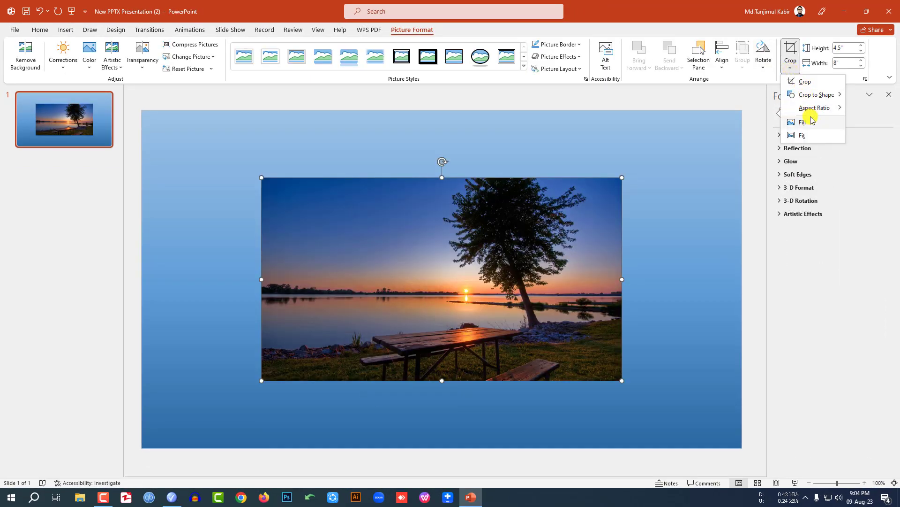
Step: Crop the sunset photo to a 1:1 square and adjust its framing
mouse_move(814, 114)
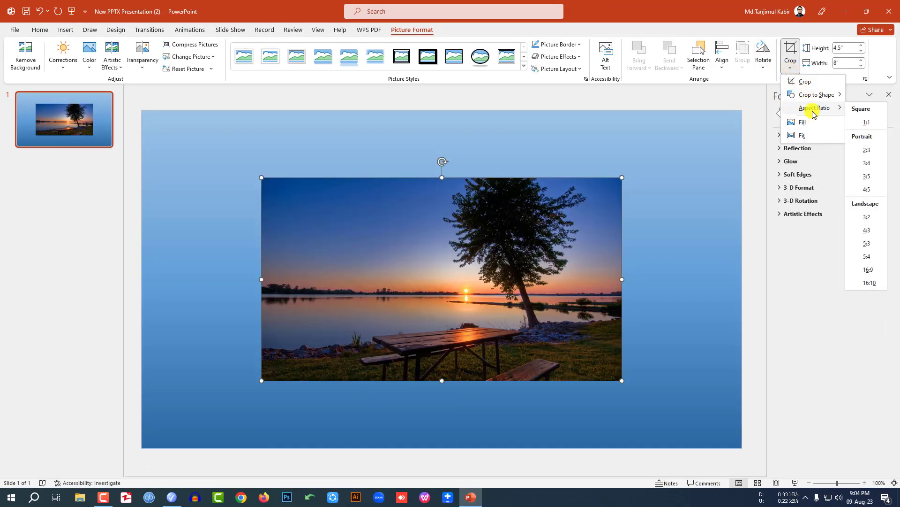
left_click(865, 123)
mouse_move(440, 300)
left_mouse_down()
mouse_move(448, 296)
mouse_move(429, 293)
left_mouse_up()
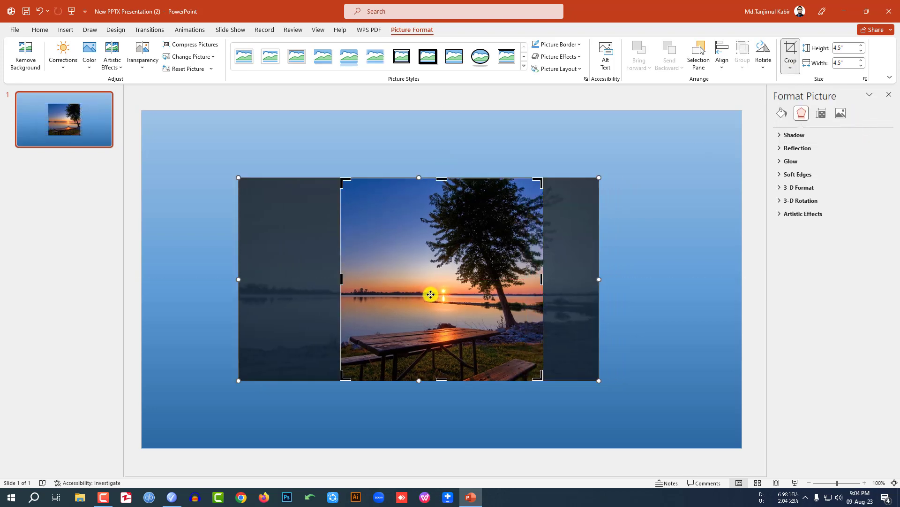
left_click(635, 253)
Step: Shrink the photo to 2.37 × 2.37 inches and move it to the top-left corner
left_click(469, 272)
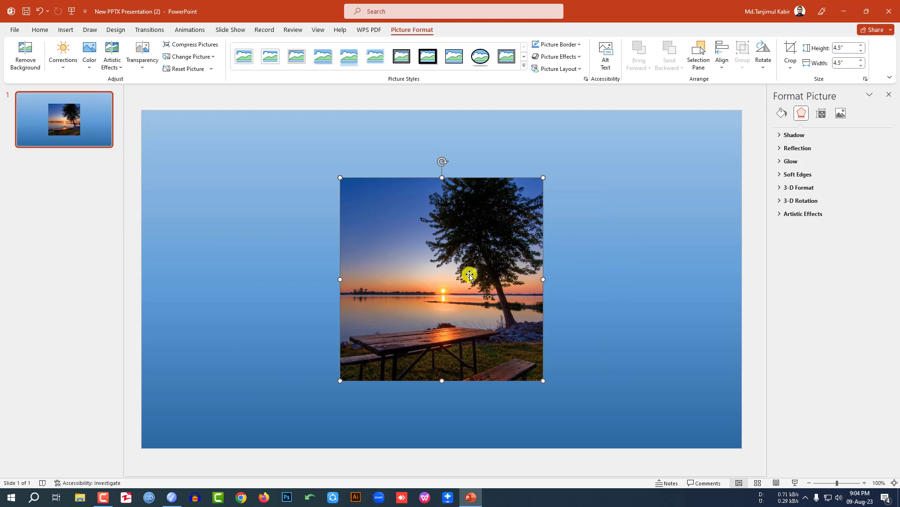
left_click_drag(542, 178, 446, 273)
left_click_drag(413, 314, 233, 163)
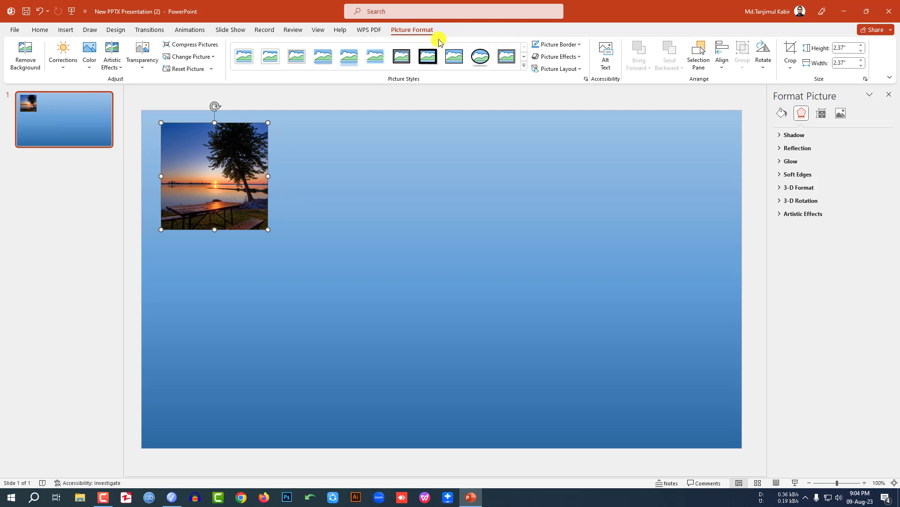
Step: Frame the sunset photo in the Rotated, White style and duplicate it into four copies nudged right
left_click(524, 65)
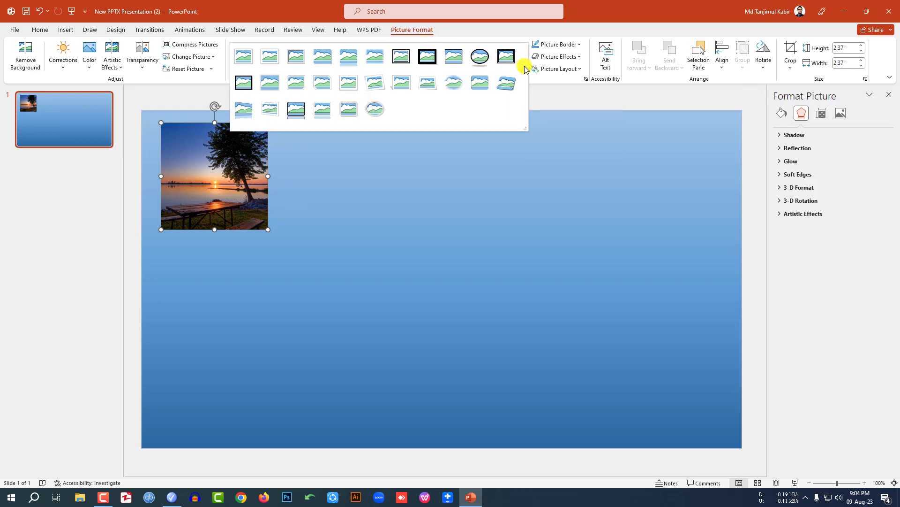
left_click(374, 85)
left_click_drag(224, 170, 374, 177)
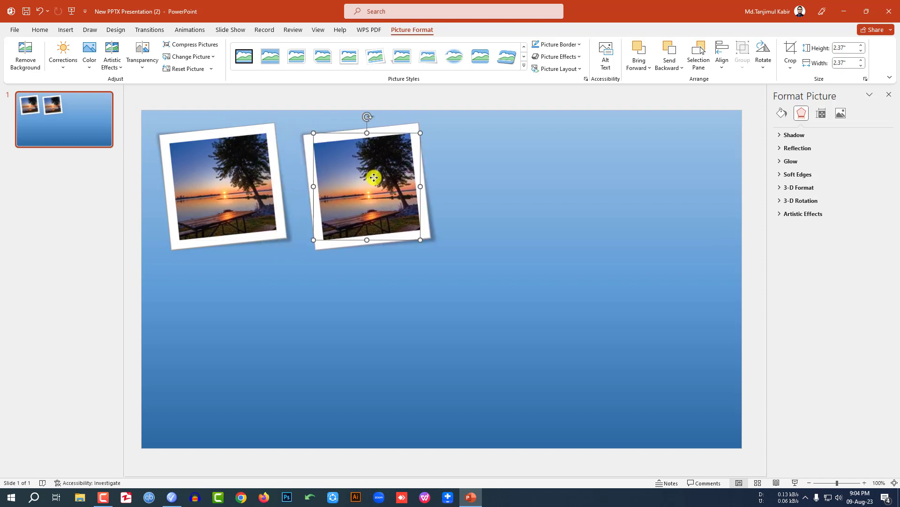
key("ctrl+d")
key("ctrl+d")
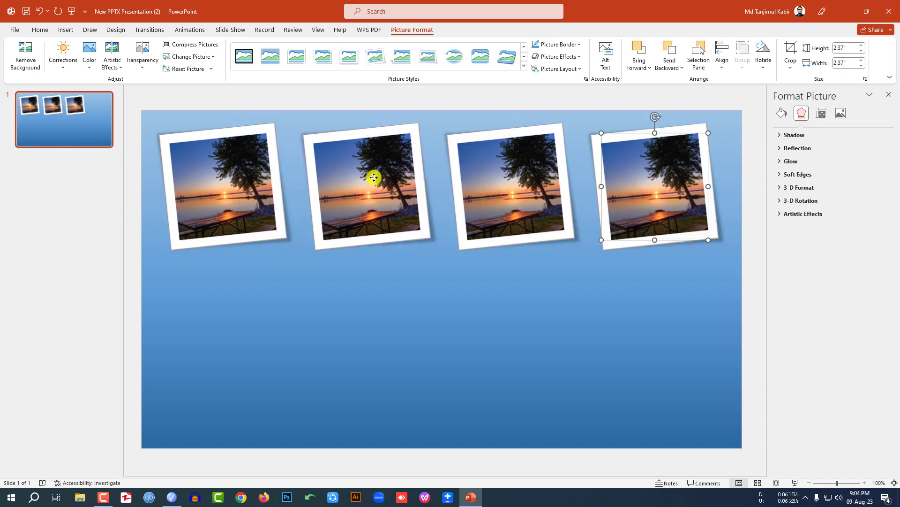
left_click_drag(139, 94, 753, 308)
key("ctrl+Right")
Step: Replace the second framed photo with the F2 cherry blossom image
left_click(571, 323)
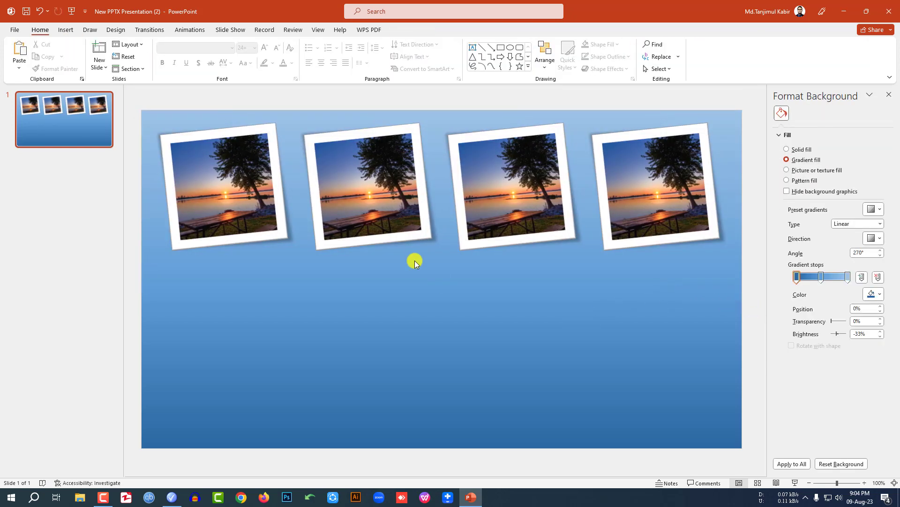
left_click(370, 190)
right_click(370, 189)
mouse_move(422, 268)
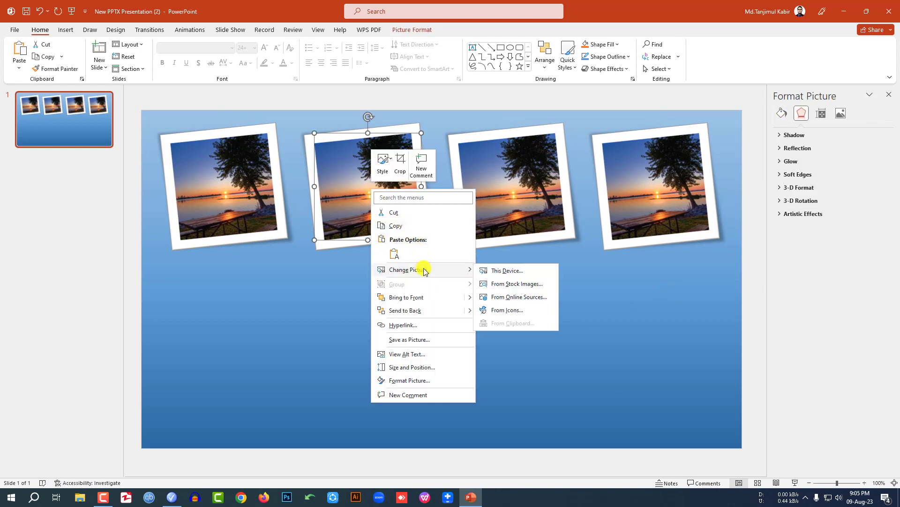
left_click(502, 268)
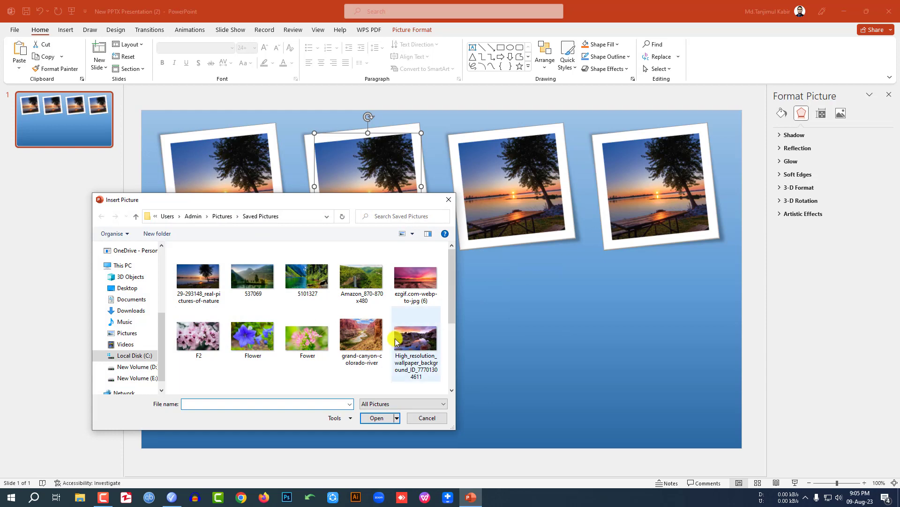
left_click(196, 328)
left_click(370, 418)
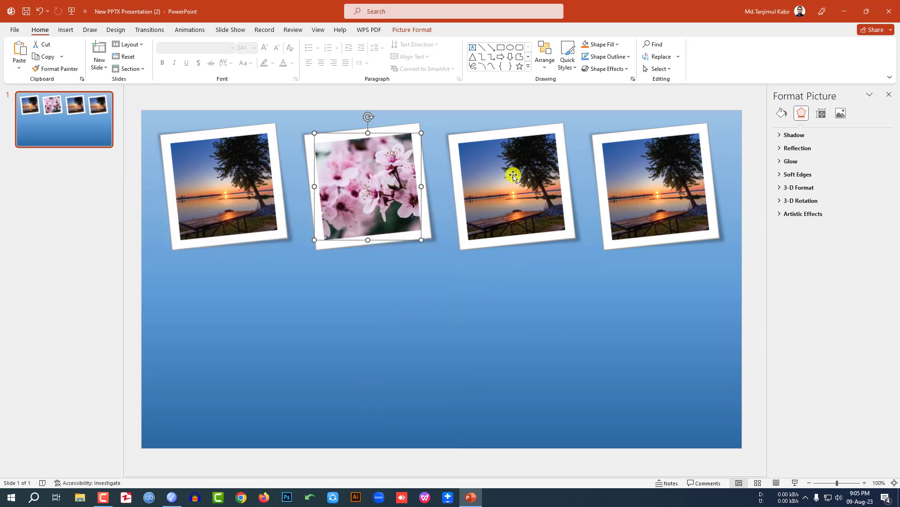
Step: Replace the third framed photo with the 5101327 mountain lake image
left_click(513, 175)
right_click(513, 175)
mouse_move(563, 255)
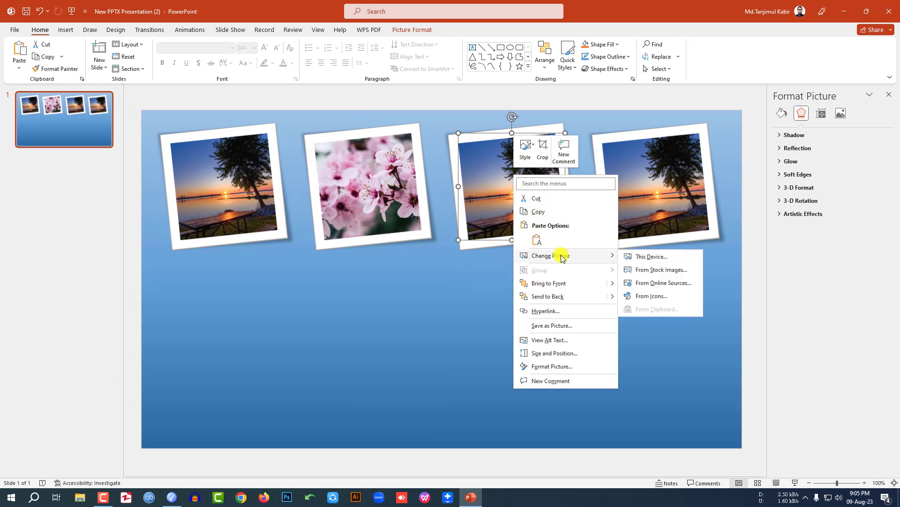
left_click(623, 254)
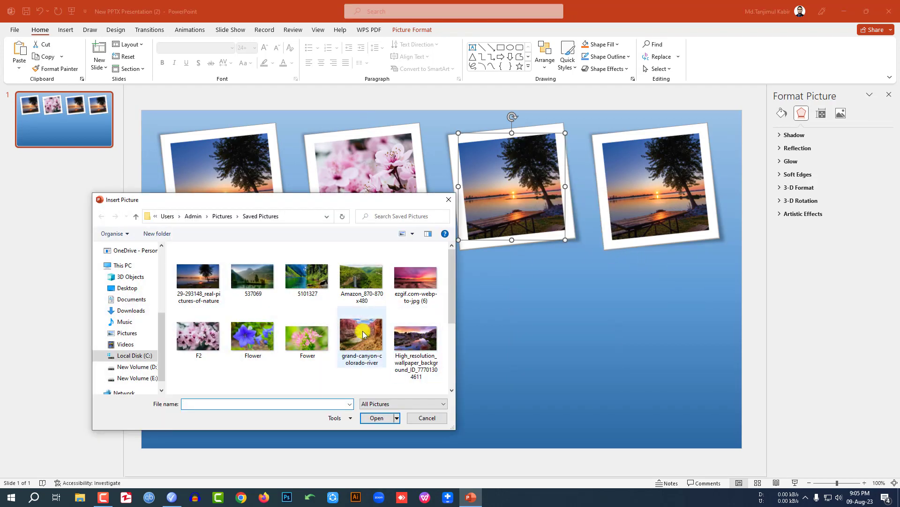
left_click(311, 284)
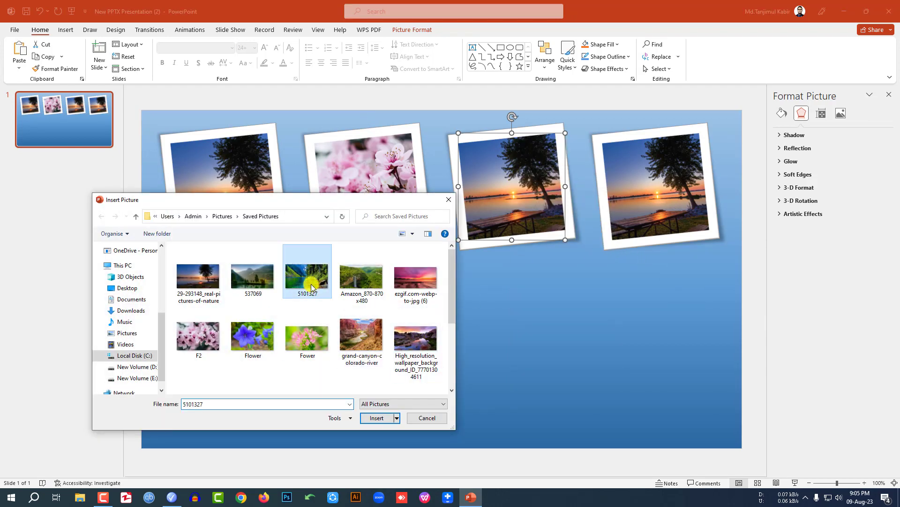
left_click(380, 417)
Step: Replace the fourth framed photo with the Fower pink flower image
left_click(650, 190)
right_click(650, 191)
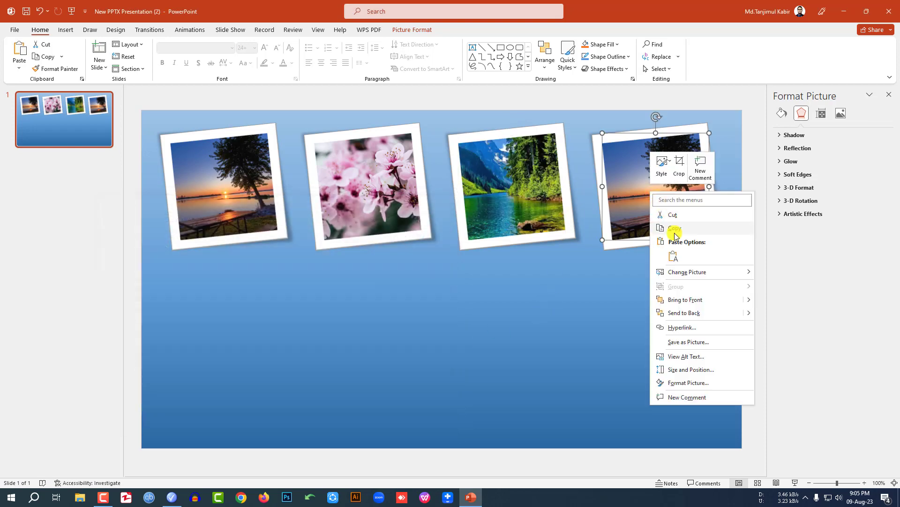
mouse_move(717, 271)
left_click(781, 273)
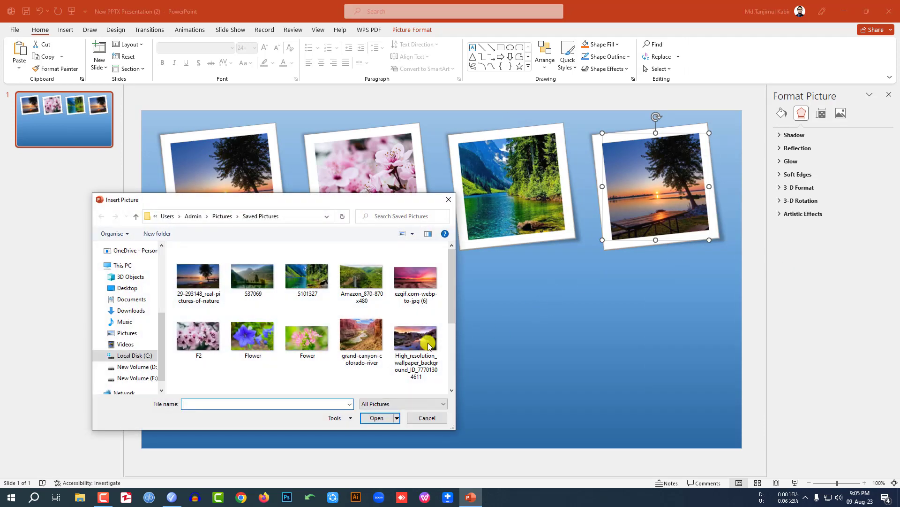
left_click(305, 342)
left_click(366, 418)
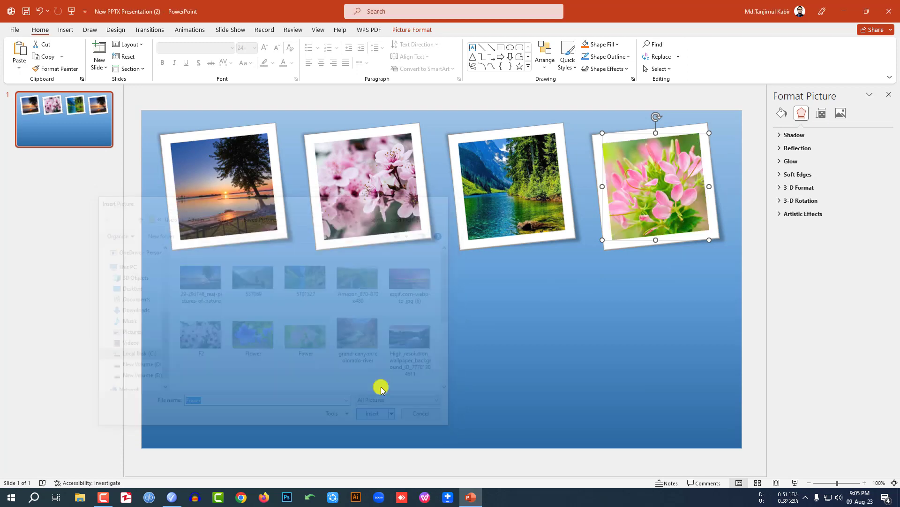
left_click(507, 321)
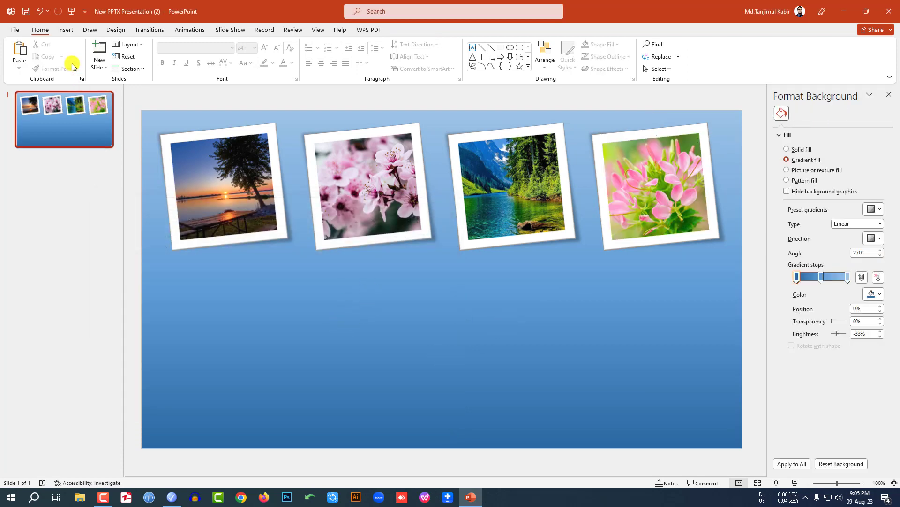
Step: Draw a wide text box below the photos and paste the title NATURAL VIEW SLIDESHOW DESIGN
left_click(66, 30)
left_click(158, 56)
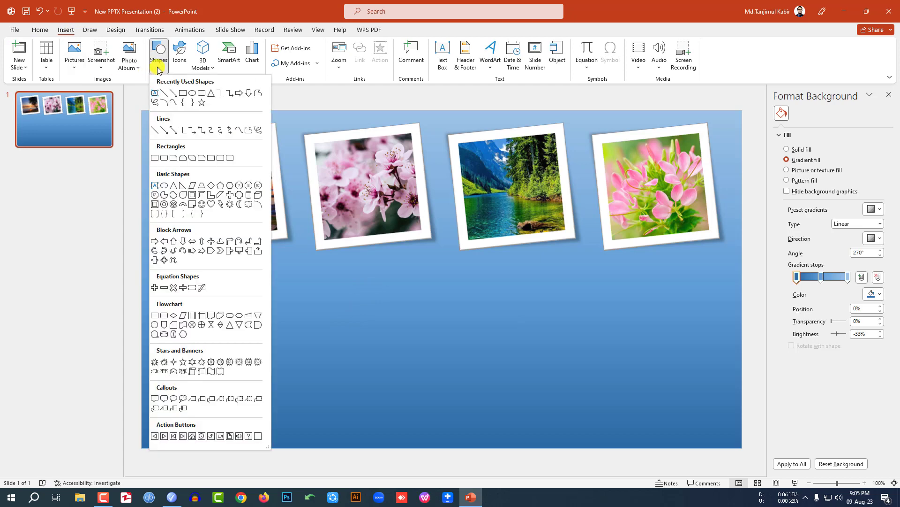
left_click(156, 95)
left_click_drag(170, 284, 726, 341)
type("NATURAL VIEW SLIDESHOW DESIGN")
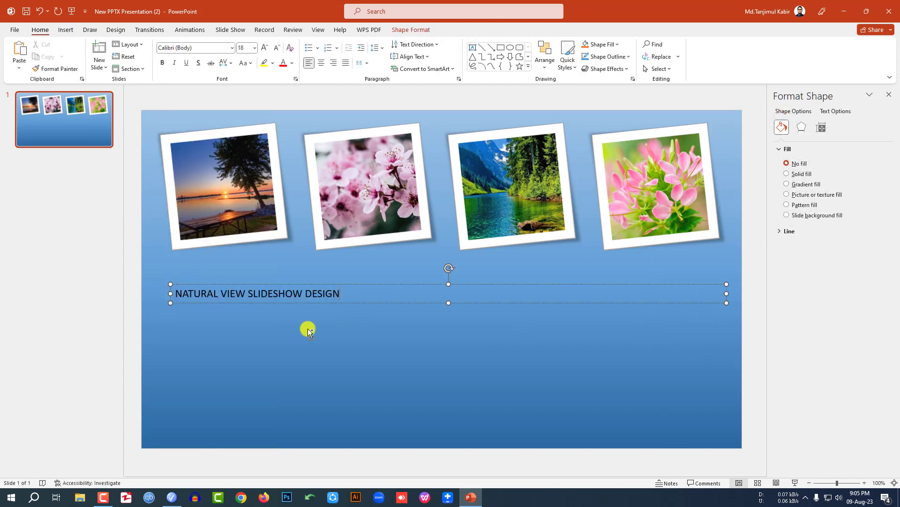
Step: Format the title in white Team A font at 66 pt
key("ctrl+a")
left_click(202, 49)
type("T")
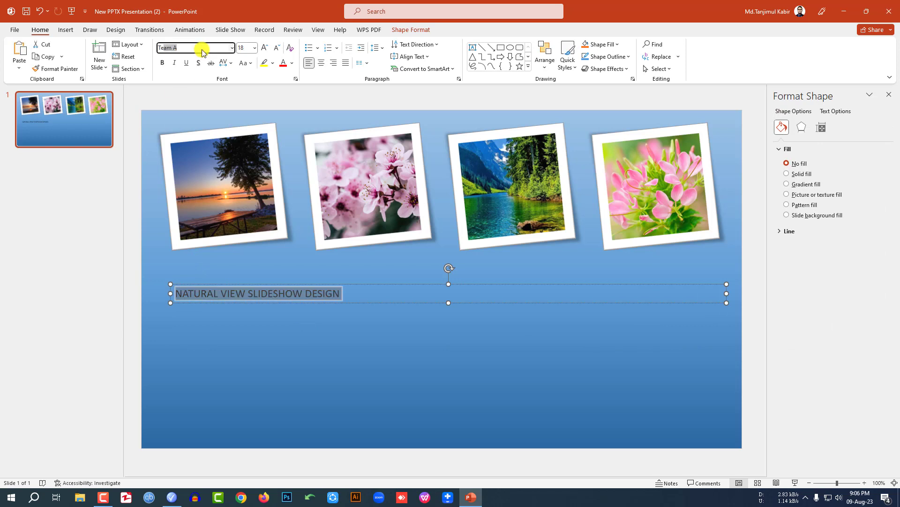
key("Return")
left_click(265, 49)
left_click(265, 48)
left_click(265, 49)
left_click(265, 49)
left_click(265, 49)
left_click(265, 48)
left_click(265, 49)
left_click(265, 49)
left_click(265, 49)
left_click(265, 49)
left_click(265, 49)
left_click(539, 334)
left_click(291, 63)
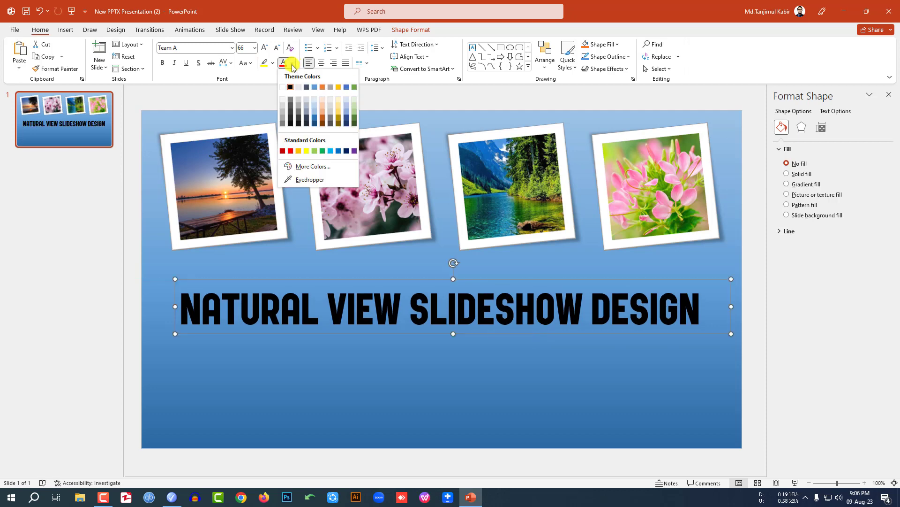
left_click(283, 87)
Step: Give the title an Offset: Bottom text shadow
left_click(422, 31)
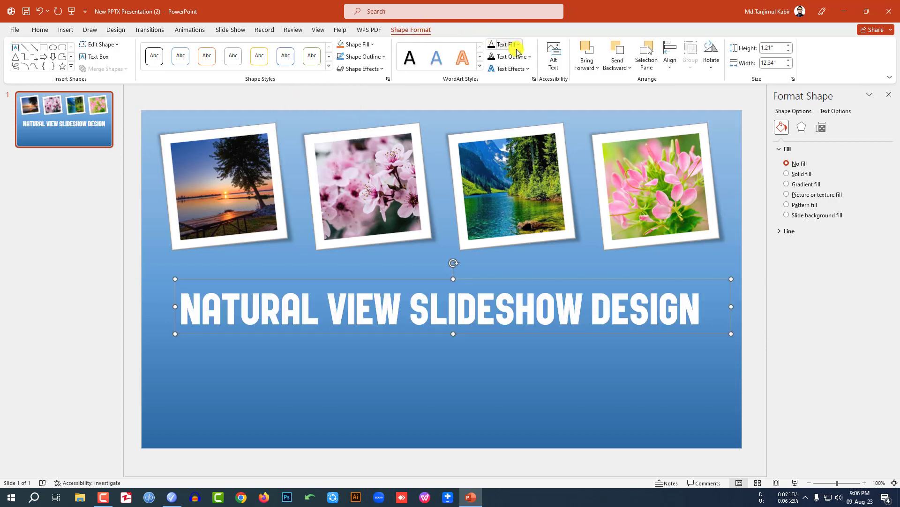
left_click(510, 69)
mouse_move(522, 87)
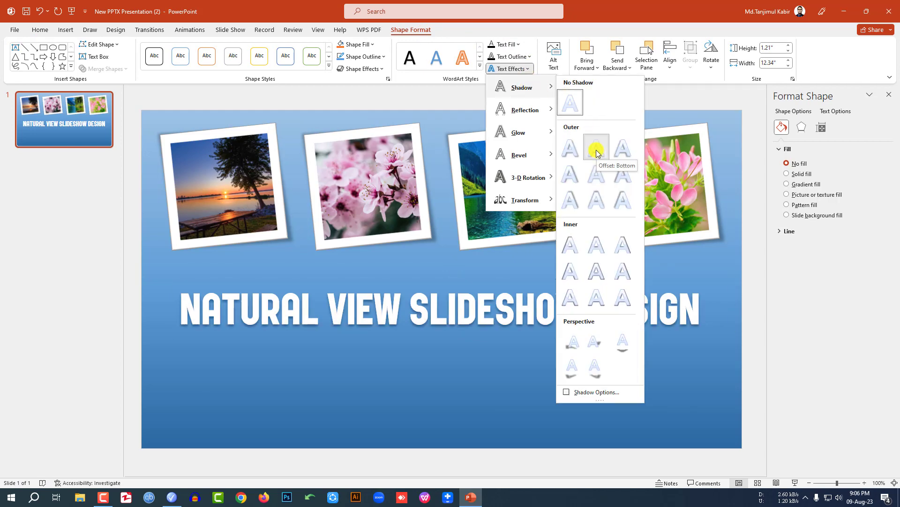
left_click(596, 149)
left_click(67, 31)
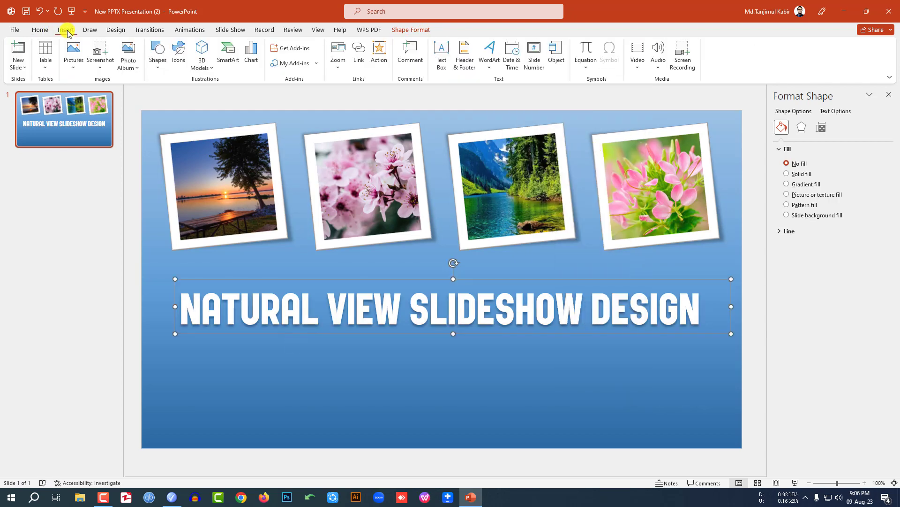
left_click(157, 55)
Step: Add a text box below the title with the Lorem Ipsum paragraph in Lora 24 pt, justified
left_click(154, 92)
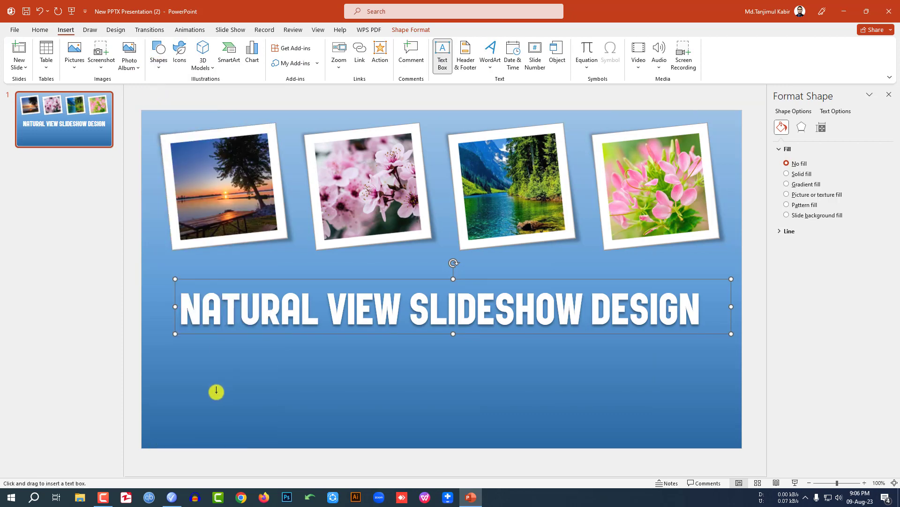
left_click_drag(176, 343, 730, 430)
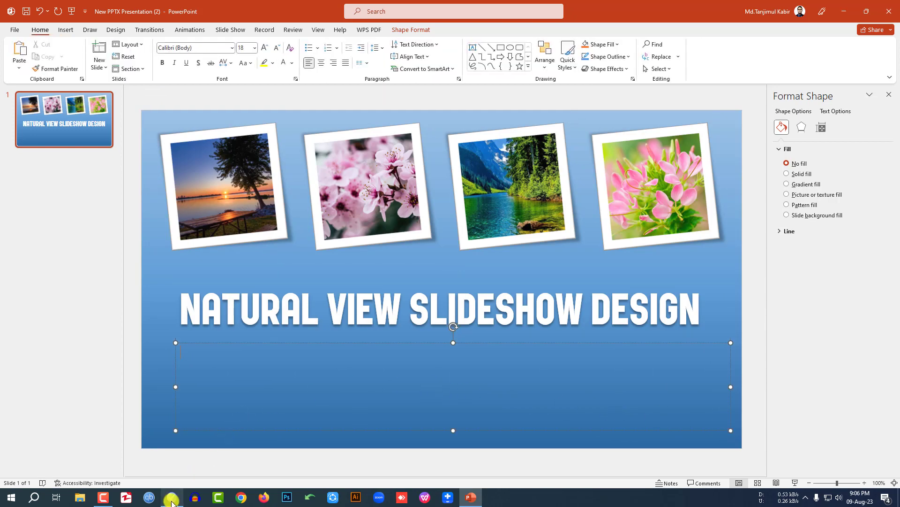
type("Lorem Ipsum is simply dummy text of the printing and typesetting industry. Lorem Ipsum has been the industry's standard dummy text ever since the 1500s, when an unknown printer took a galley of type and scrambled it to make a type specimen book. It has survived not only five centuries,")
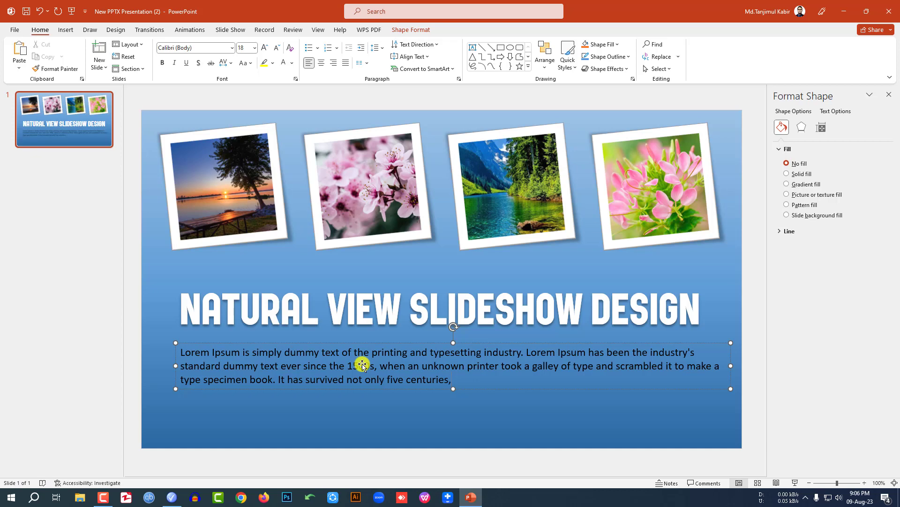
key("ctrl+a")
left_click(196, 48)
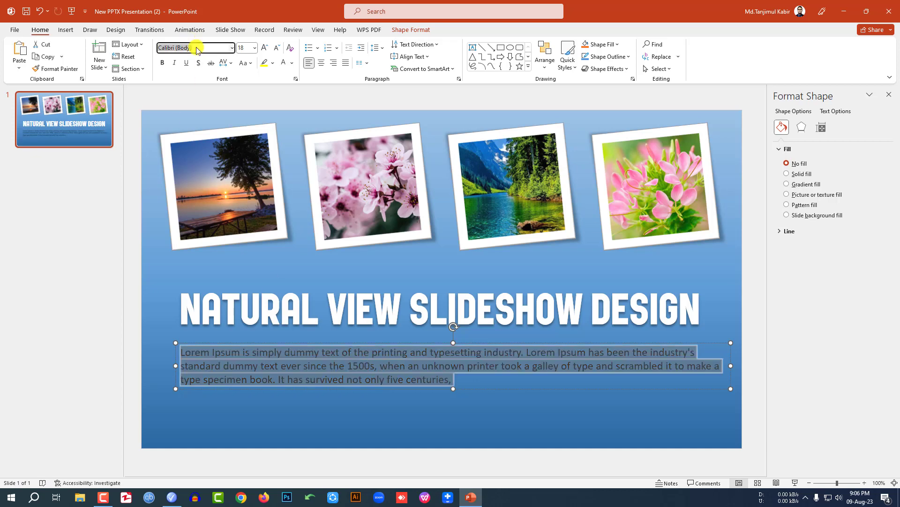
type("Lora")
key("Return")
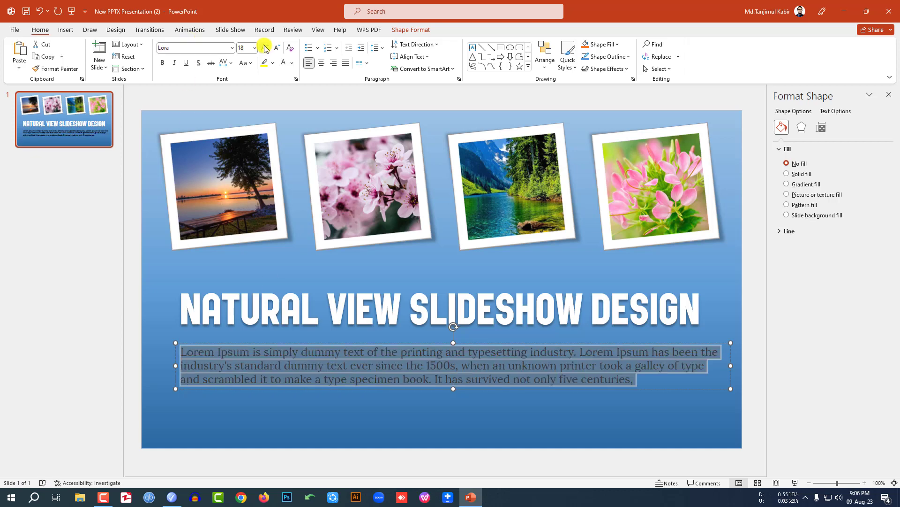
left_click(265, 47)
left_click(264, 48)
left_click(345, 63)
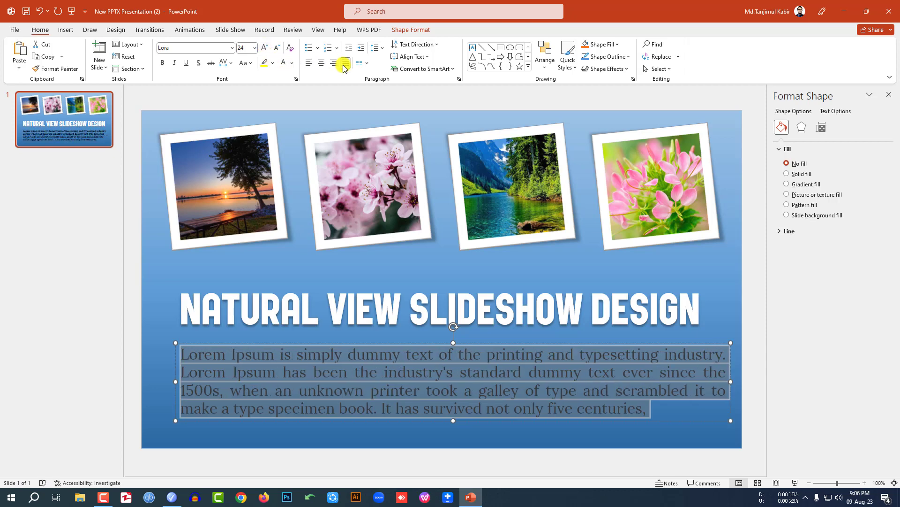
left_click(486, 425)
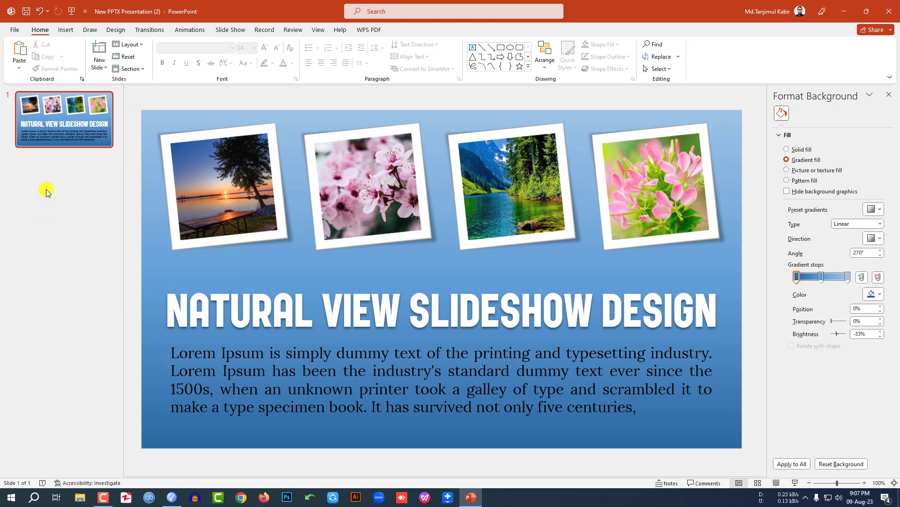
Step: Duplicate the title slide as slide 2 and delete its title and paragraph boxes
right_click(74, 138)
left_click(99, 233)
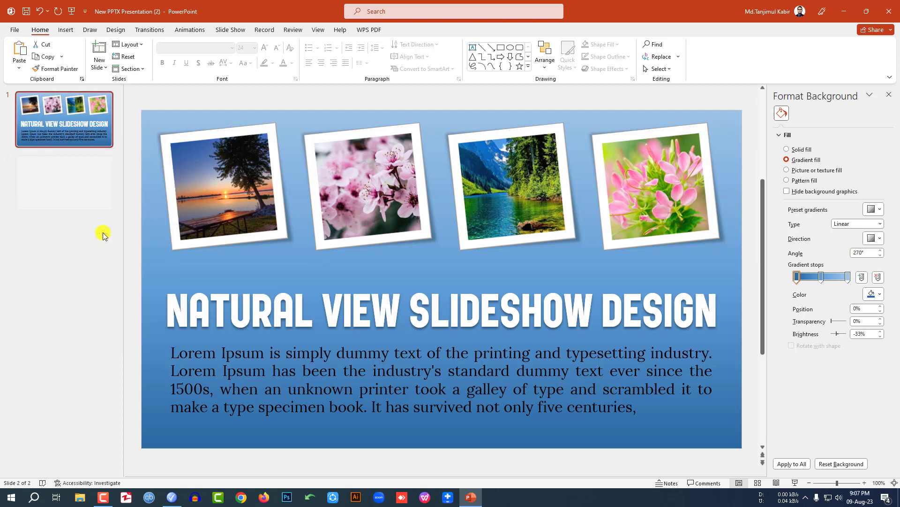
scroll(188, 312, "down", 3, "ctrl")
left_click_drag(190, 277, 653, 393)
key("Delete")
Step: Move the cherry blossom, lake and pink flower photos above the slide
left_click_drag(374, 228, 396, 131)
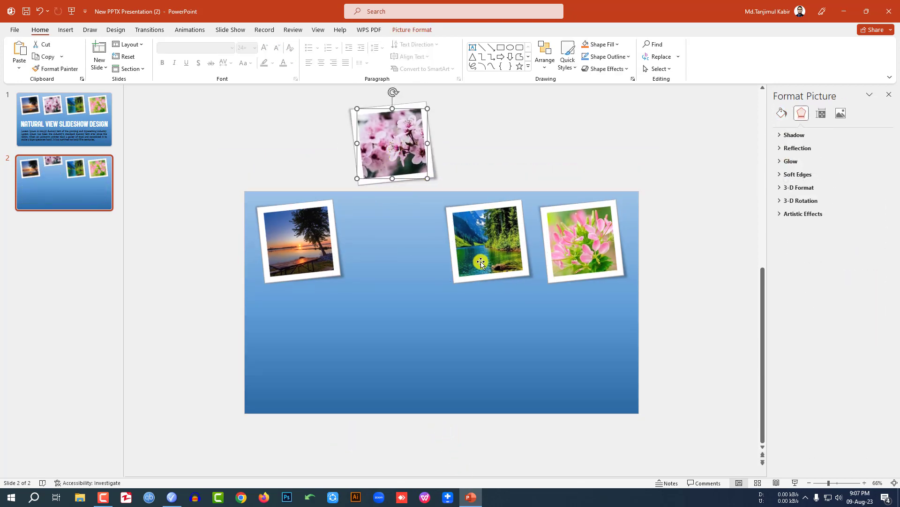
left_click_drag(488, 230, 486, 136)
left_click_drag(581, 237, 576, 124)
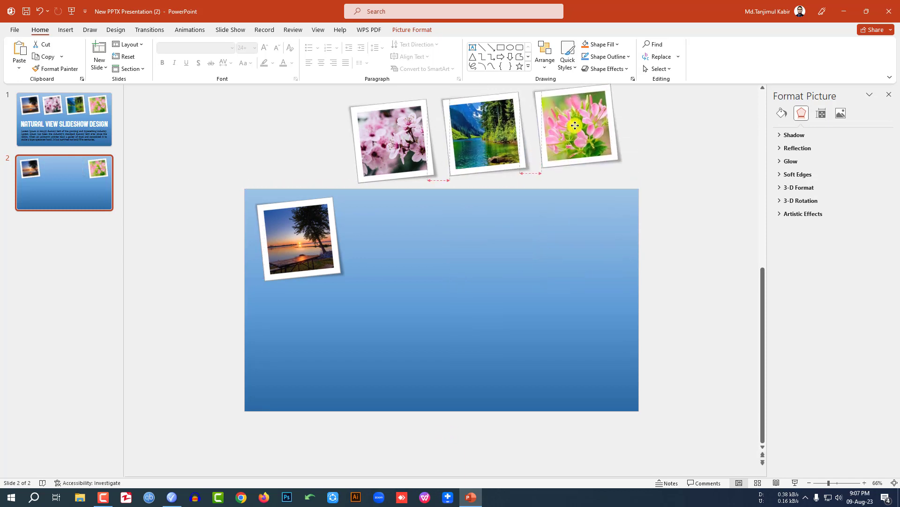
left_click(623, 227)
Step: Enlarge the sunset photo over the slide's left half
scroll(312, 251, "down", 2)
left_click(312, 251)
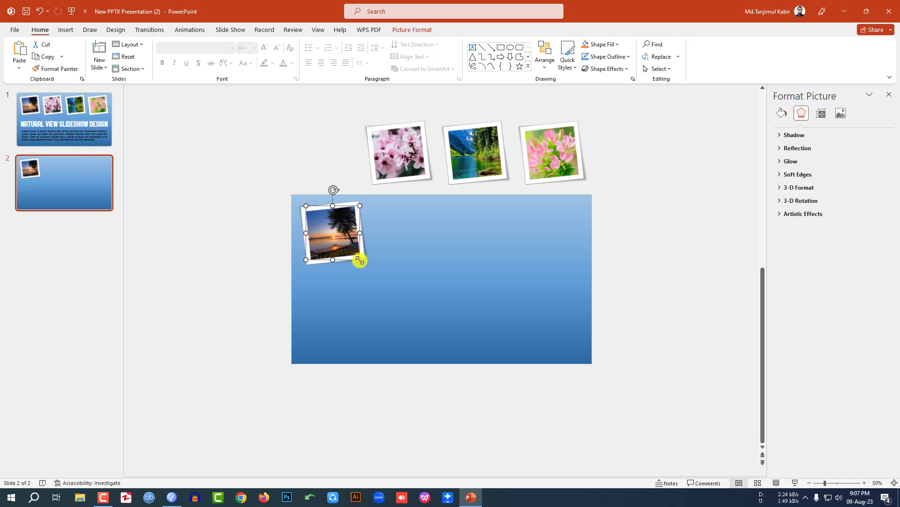
left_click_drag(359, 259, 430, 330)
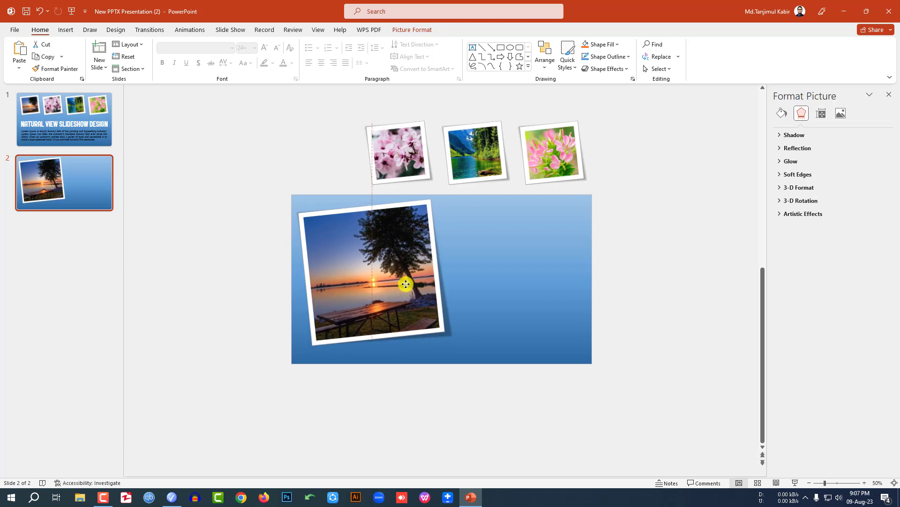
left_click(623, 292)
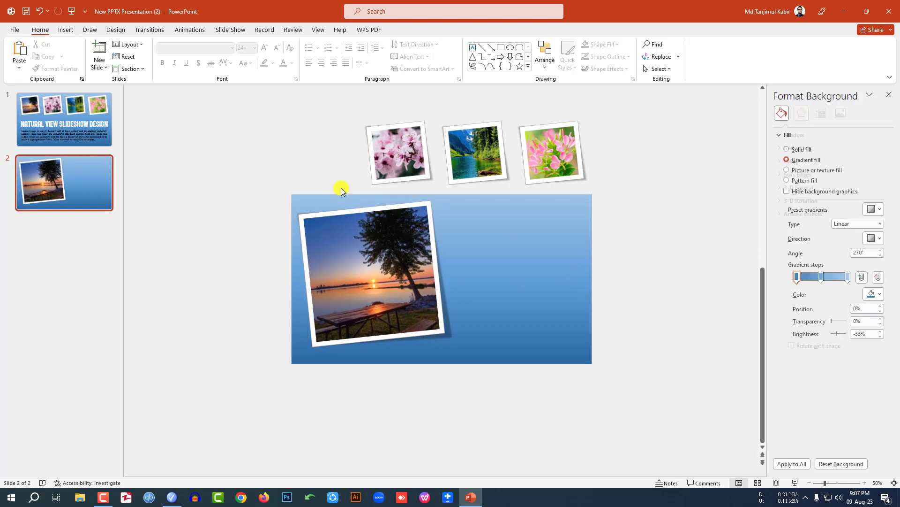
left_click(66, 30)
Step: Add the Lorem Ipsum paragraph right of the sunset photo in 28-pt Lora, justified
left_click(158, 59)
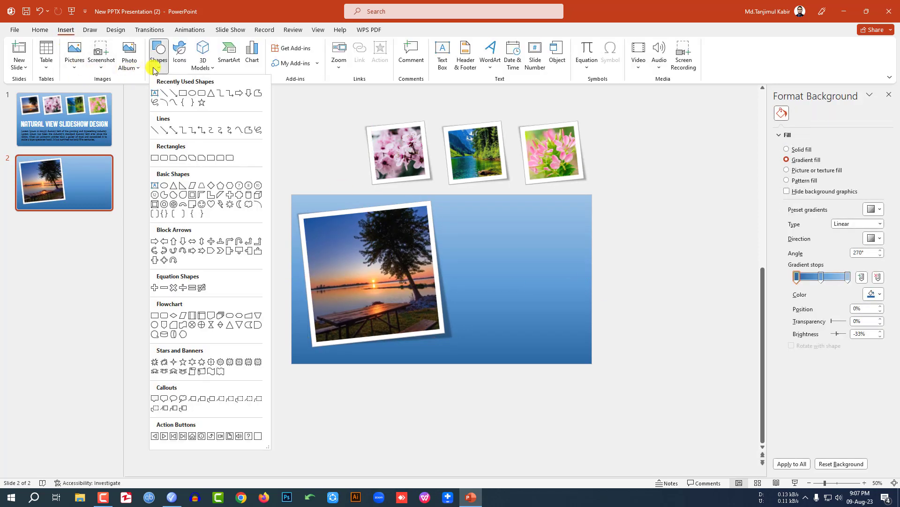
left_click(156, 95)
left_click_drag(463, 209, 576, 338)
type("Lorem Ipsum is simply dummy text of the printing and typesetting industry. Lorem Ipsum has been the industry's standard dummy text ever since the 1500s, when an unknown printer took a galley of type and scrambled it to make a type specimen book. It has survived not only five centuries.")
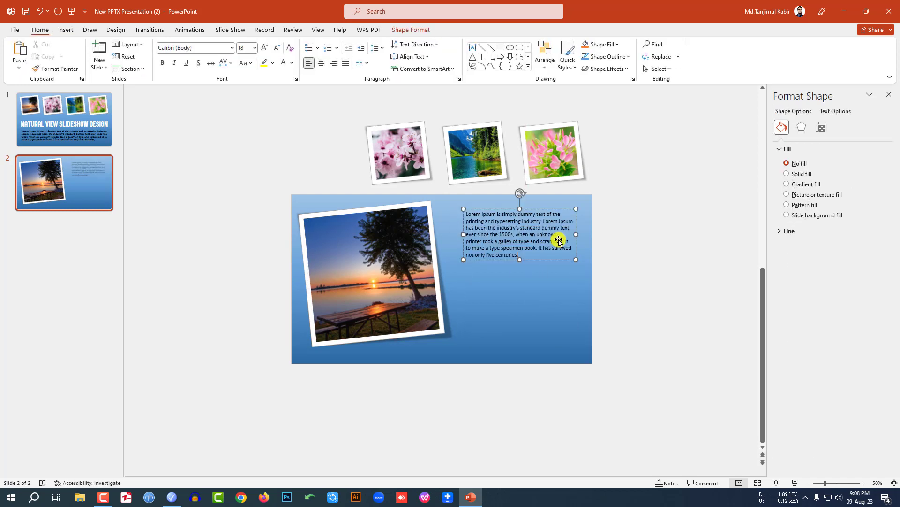
key("ctrl+a")
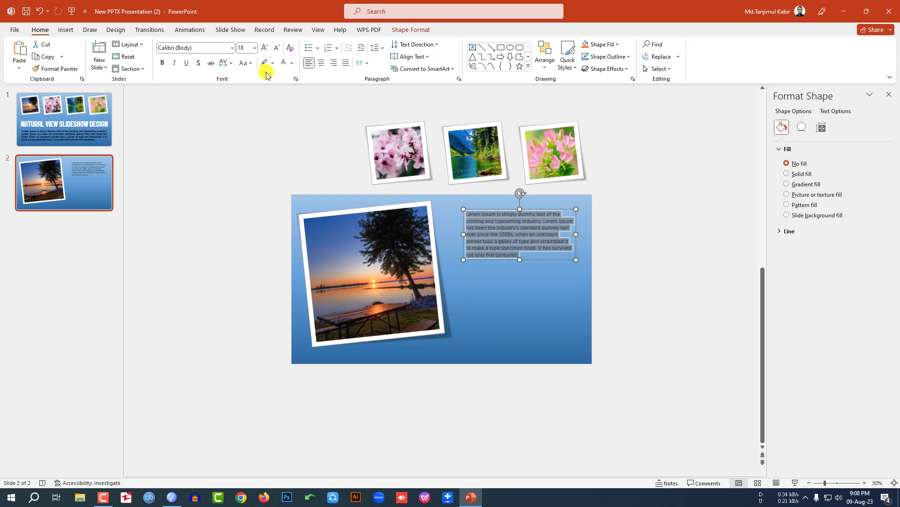
left_click(265, 48)
left_click(265, 48)
left_click(265, 49)
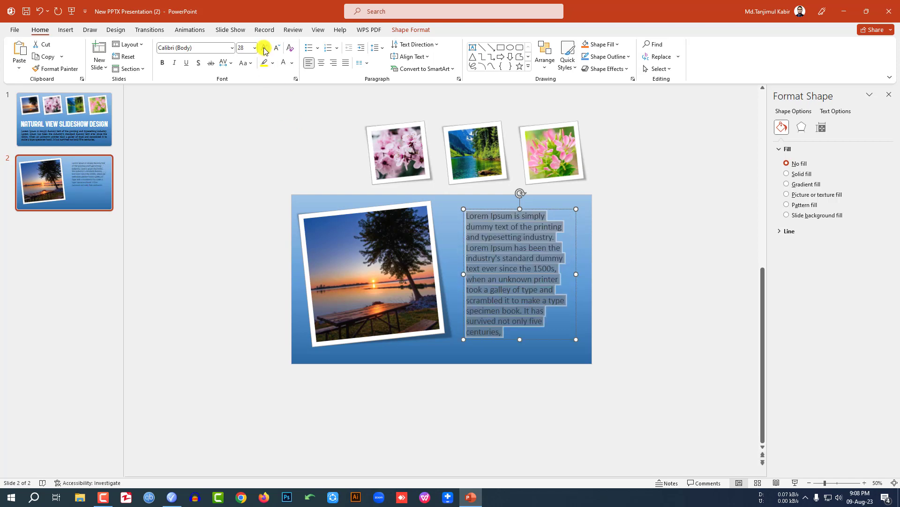
left_click(216, 48)
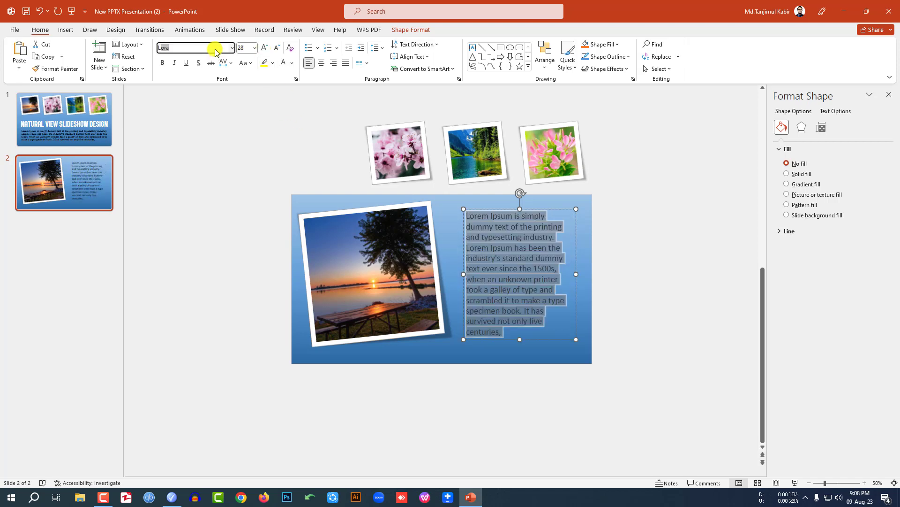
key("Return")
key("ctrl+j")
left_click_drag(577, 317, 577, 316)
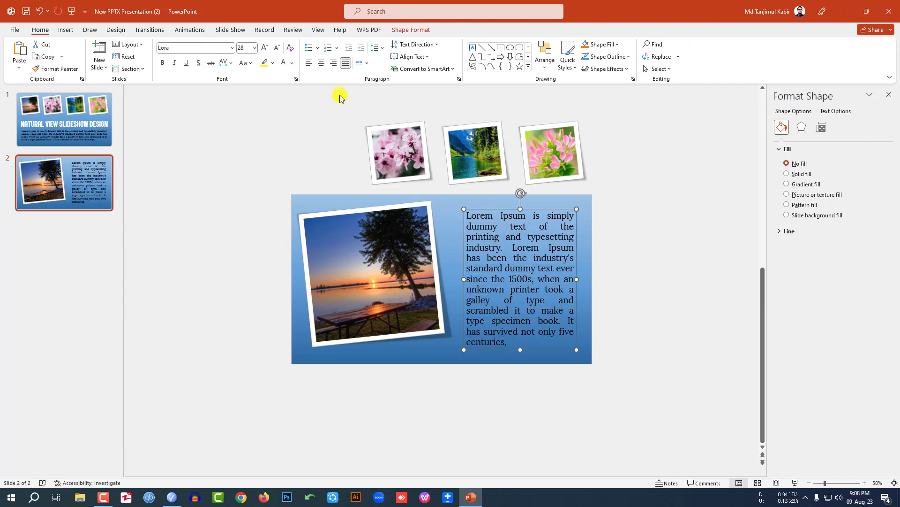
Step: Animate the paragraph with Fly In starting After Previous
left_click(196, 30)
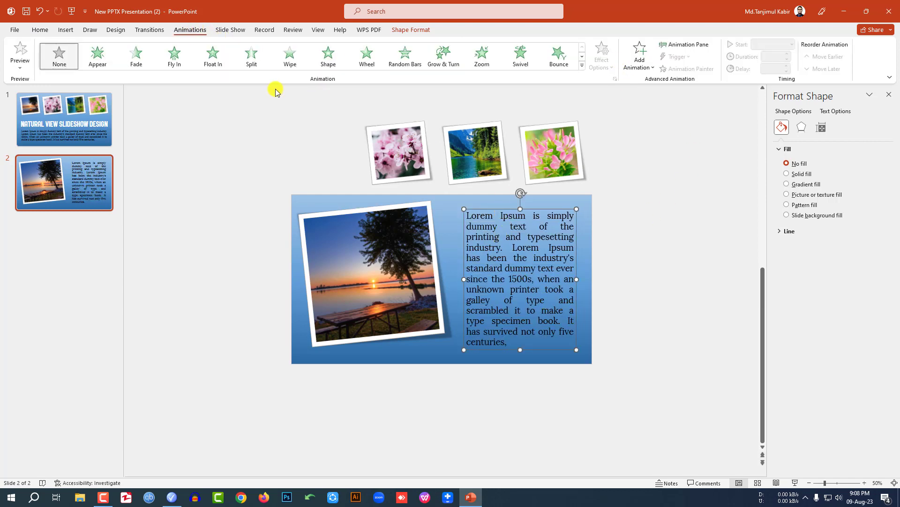
left_click(174, 55)
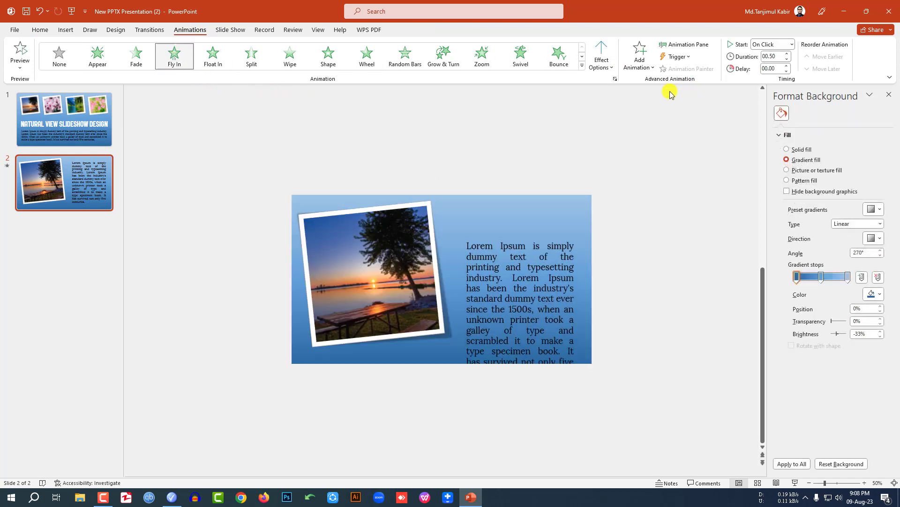
left_click(792, 44)
left_click(774, 78)
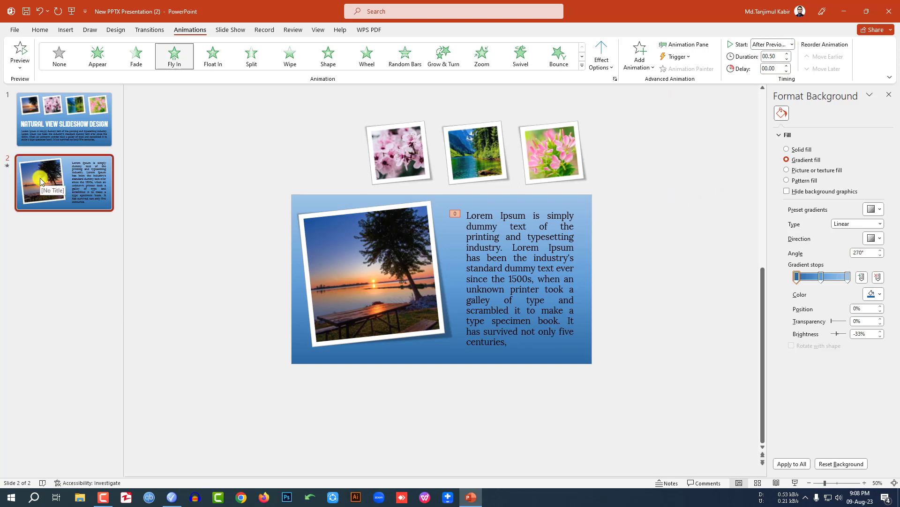
right_click(60, 183)
Step: Duplicate slide 2 as slide 3 and swap its large photo for the F2 blossom
left_click(96, 276)
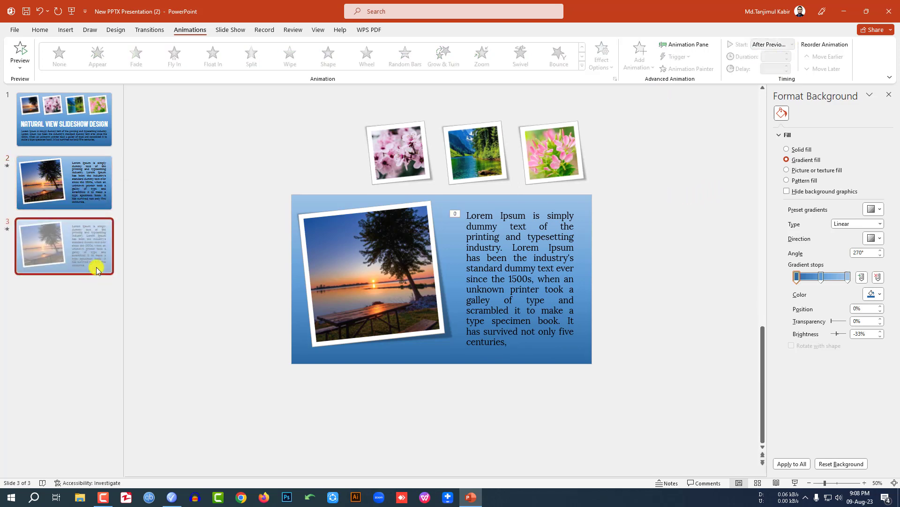
right_click(375, 272)
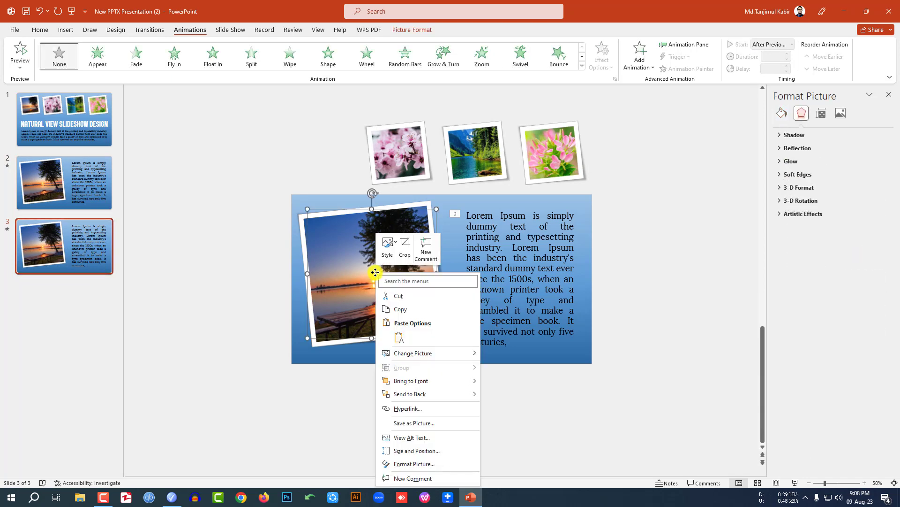
mouse_move(428, 353)
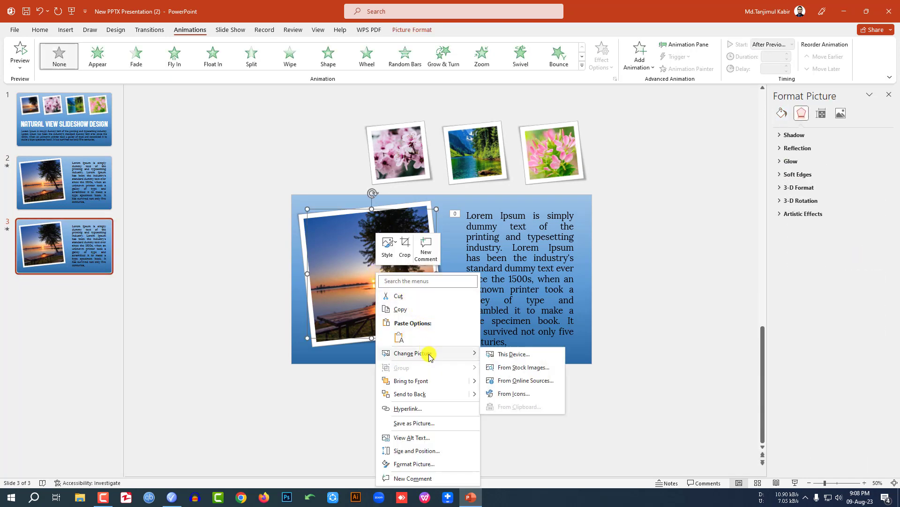
left_click(525, 355)
left_click(199, 340)
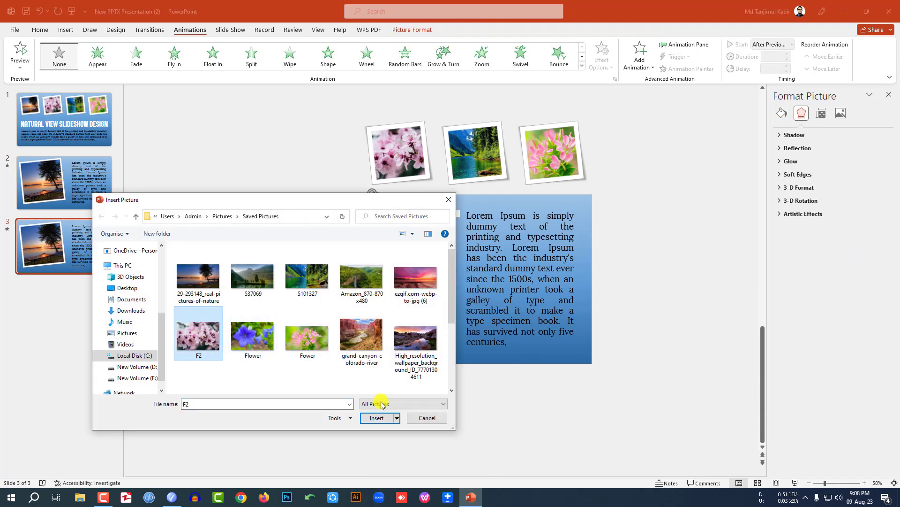
left_click(380, 418)
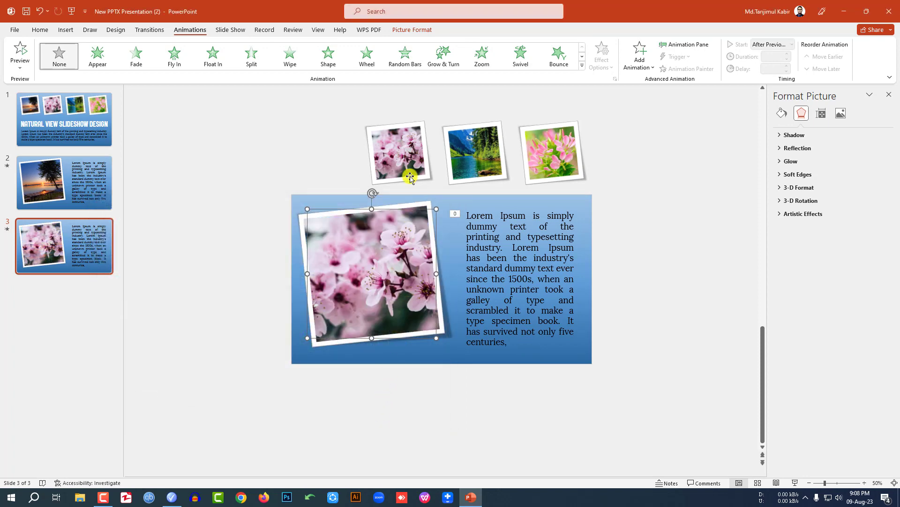
Step: Change the top-left thumbnail to the sunset photo and duplicate slide 3 as slide 4
left_click(397, 158)
right_click(398, 158)
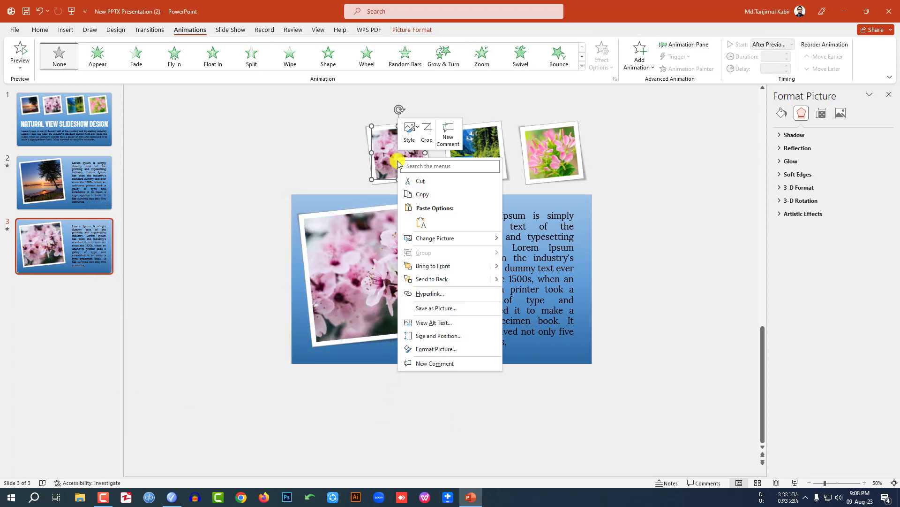
left_click(529, 240)
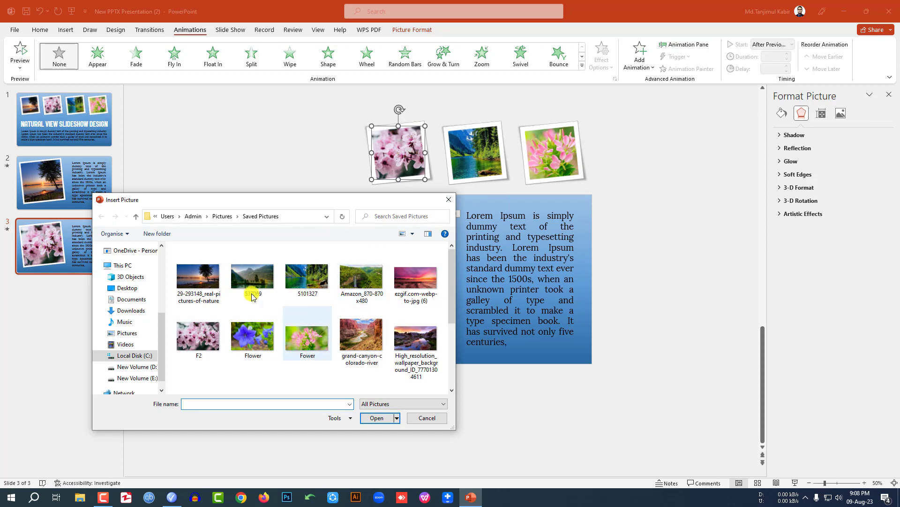
left_click(205, 279)
left_click(377, 418)
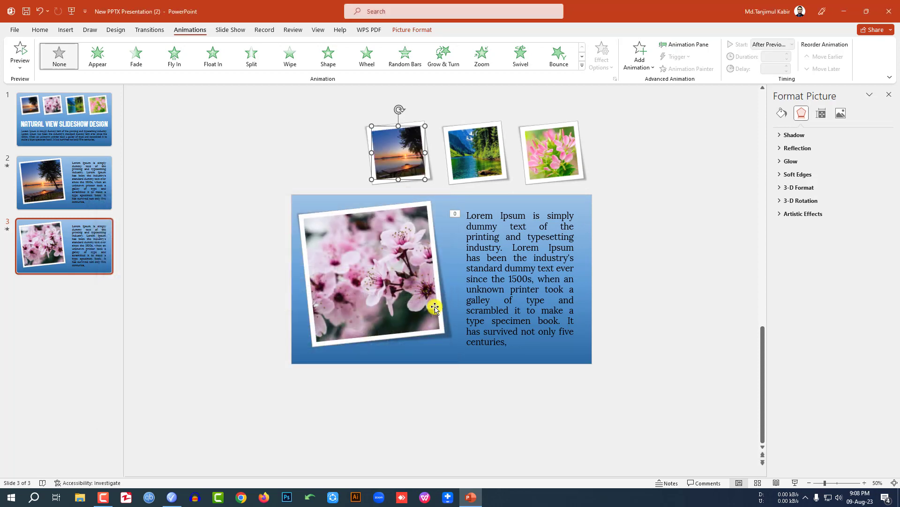
right_click(75, 241)
left_click(107, 332)
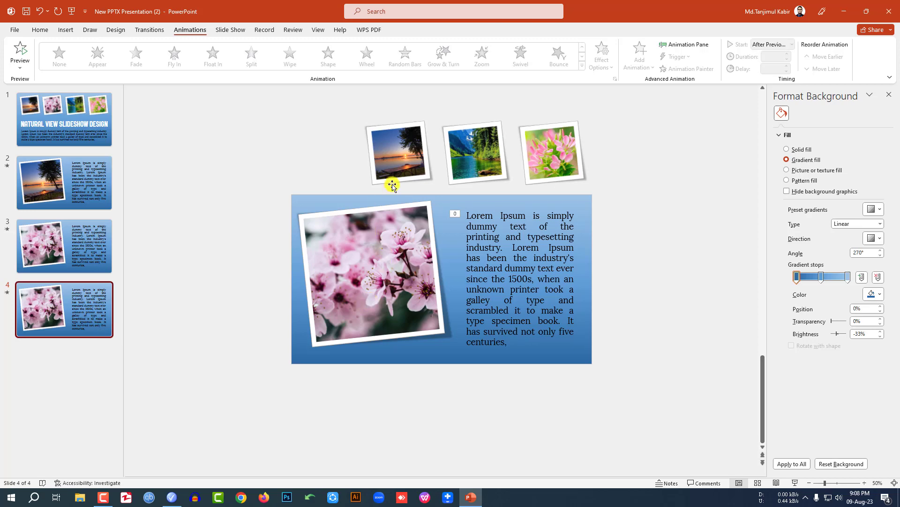
Step: Swap slide 4's large photo for the 5101327 lake image
left_click(366, 282)
right_click(366, 281)
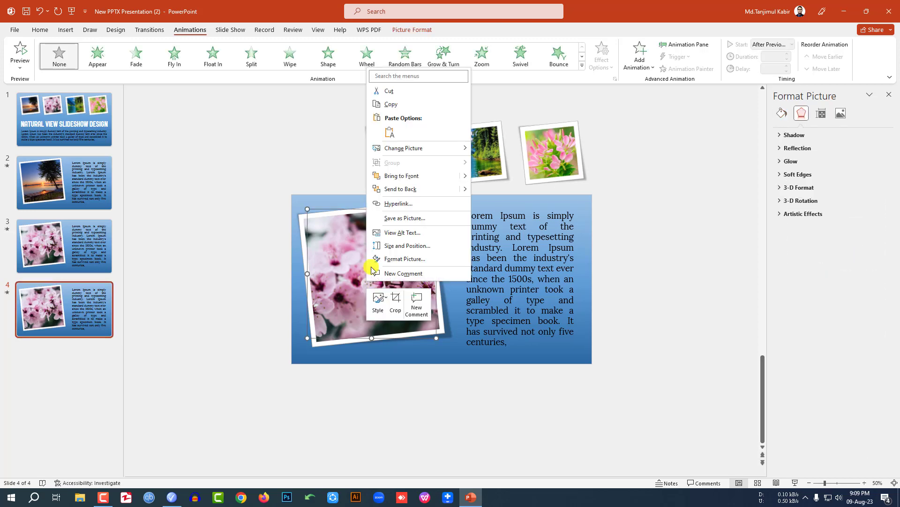
mouse_move(427, 148)
left_click(510, 149)
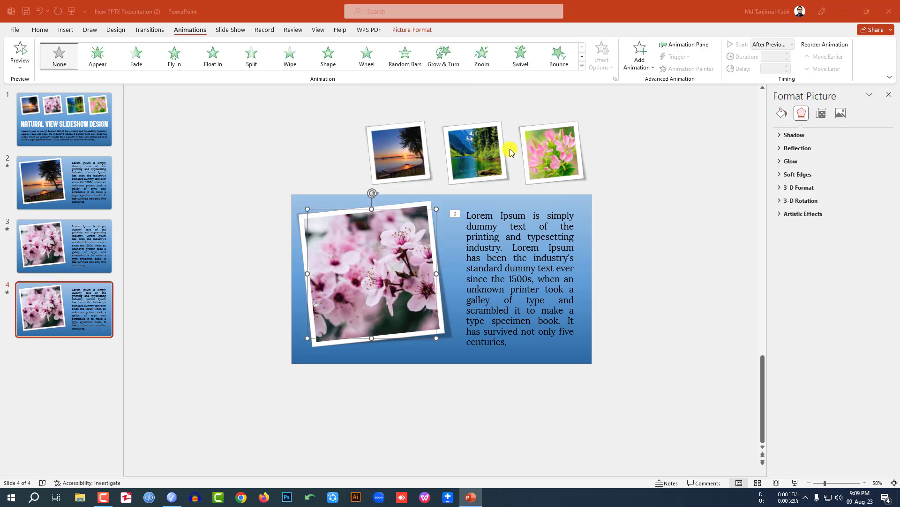
left_click(303, 282)
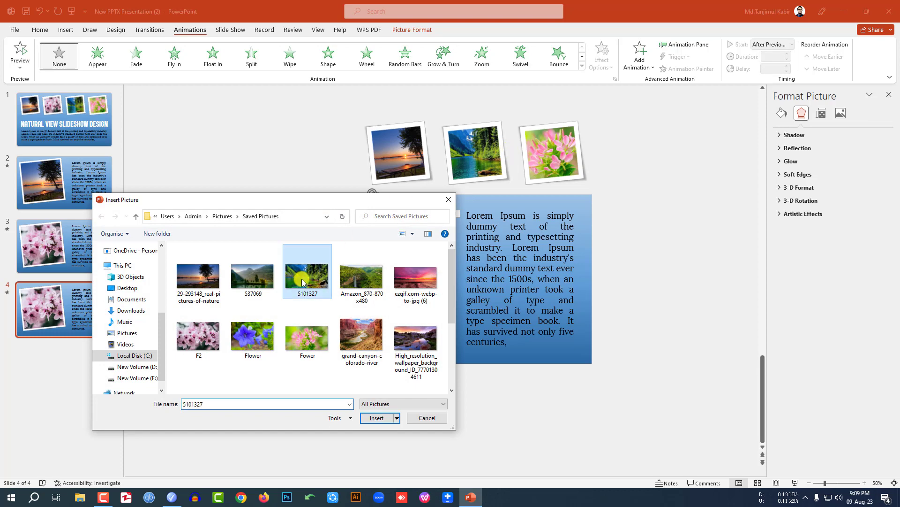
left_click(377, 417)
Step: Change the middle thumbnail to the F2 blossom image
left_click(479, 154)
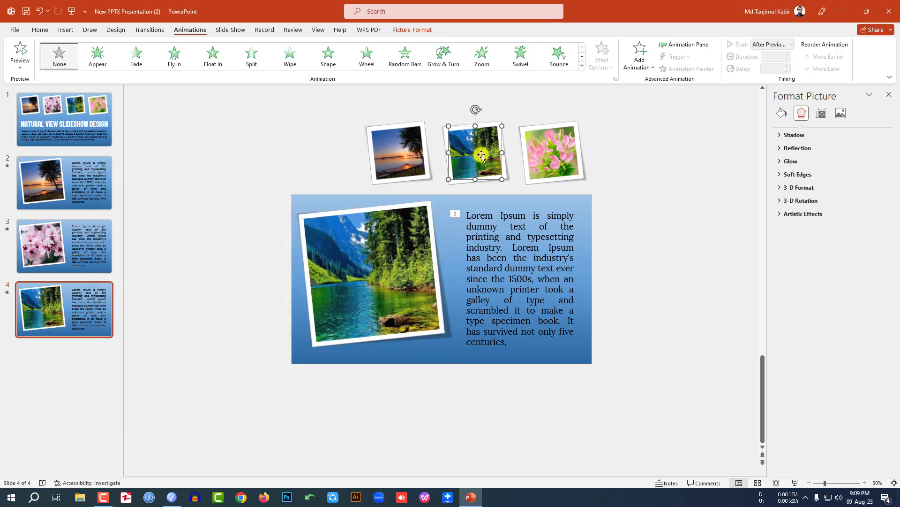
right_click(482, 154)
mouse_move(559, 239)
left_click(619, 237)
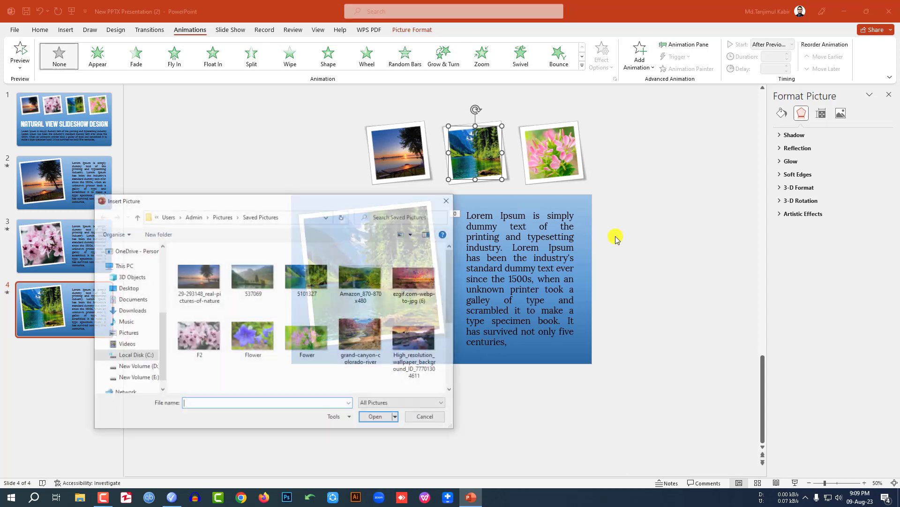
type("F2")
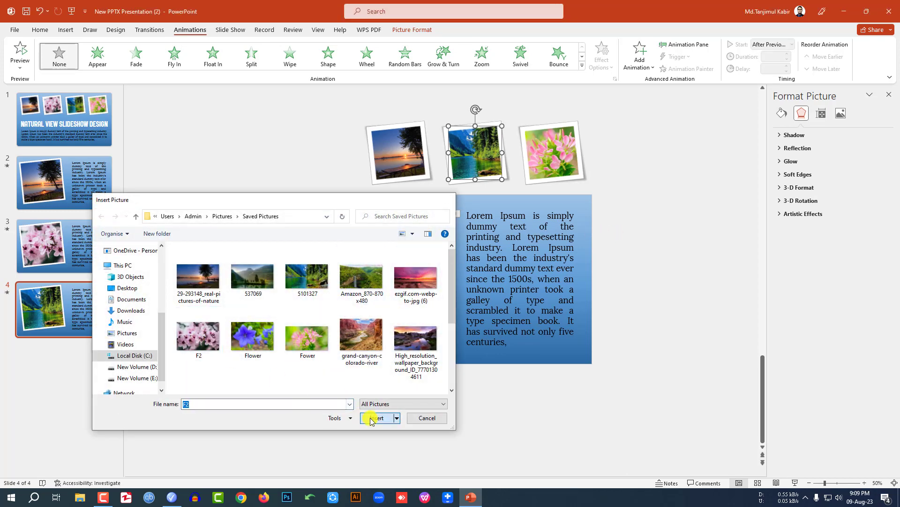
left_click(377, 417)
Step: Duplicate slide 4 as slide 5 and select its large photo for changing
right_click(80, 305)
left_click(114, 194)
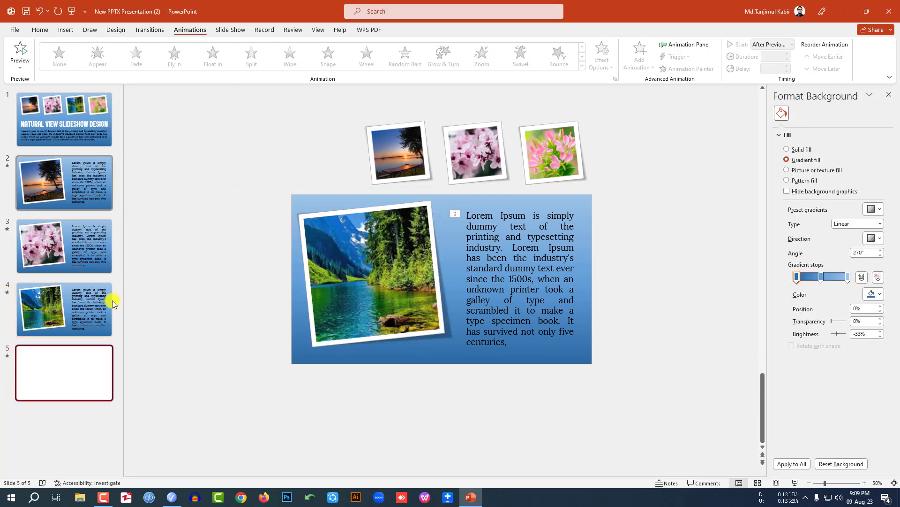
left_click(379, 284)
right_click(379, 284)
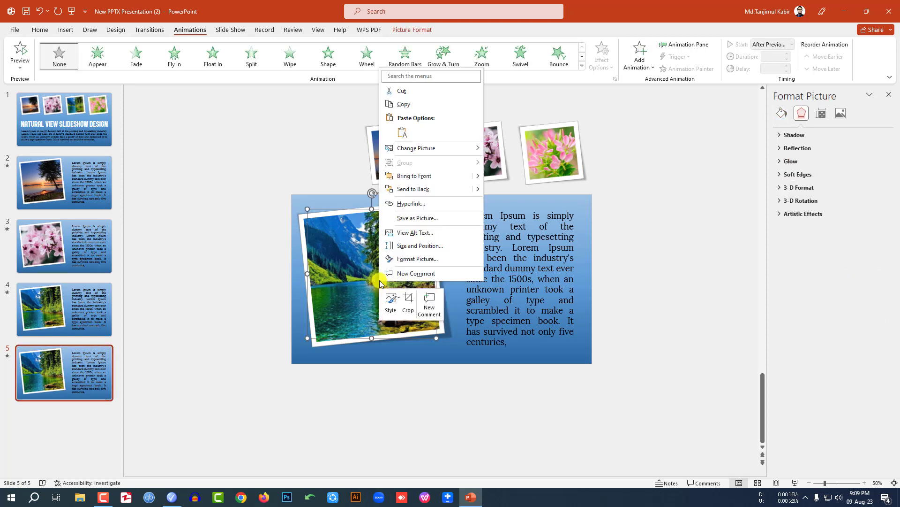
Step: Replace slide 5's large photo with the Fower pink flower image from this device
mouse_move(454, 150)
left_click(516, 149)
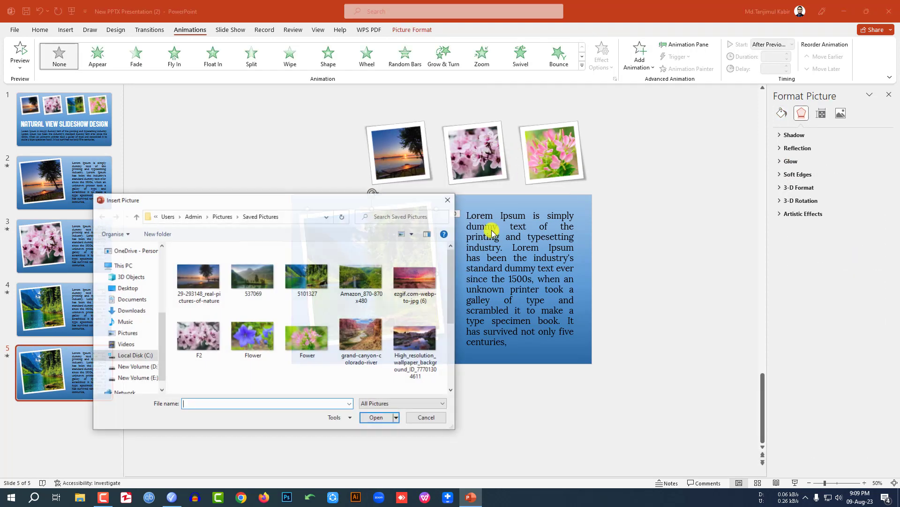
left_click(297, 345)
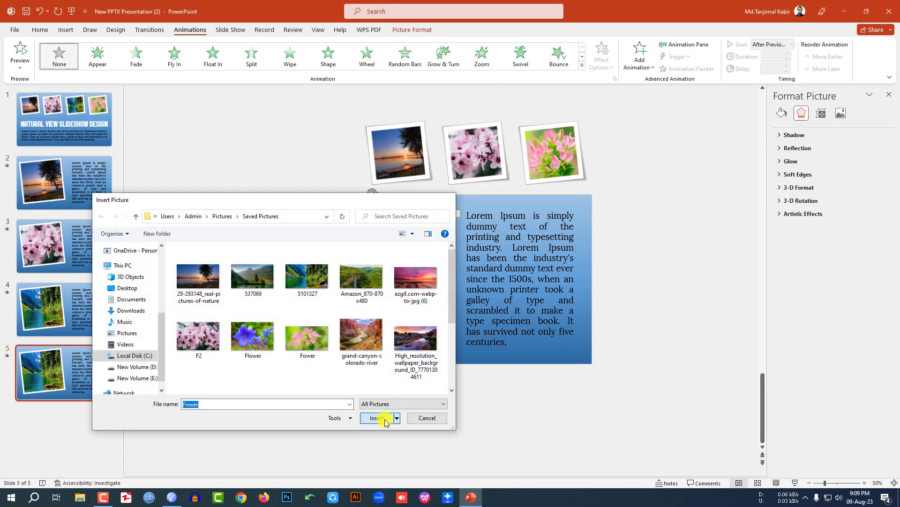
left_click(380, 418)
Step: Replace the right-hand thumbnail with the 5101327 mountain lake image
left_click(551, 154)
right_click(551, 155)
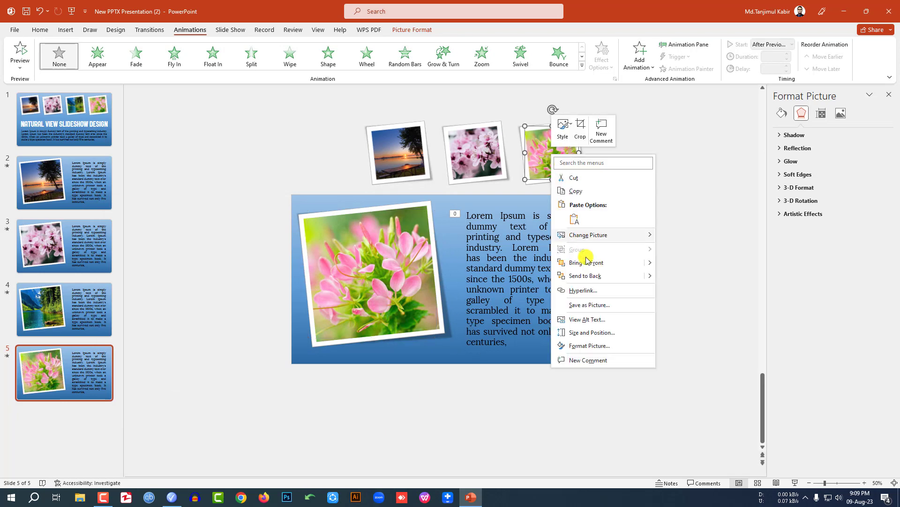
mouse_move(587, 235)
left_click(680, 236)
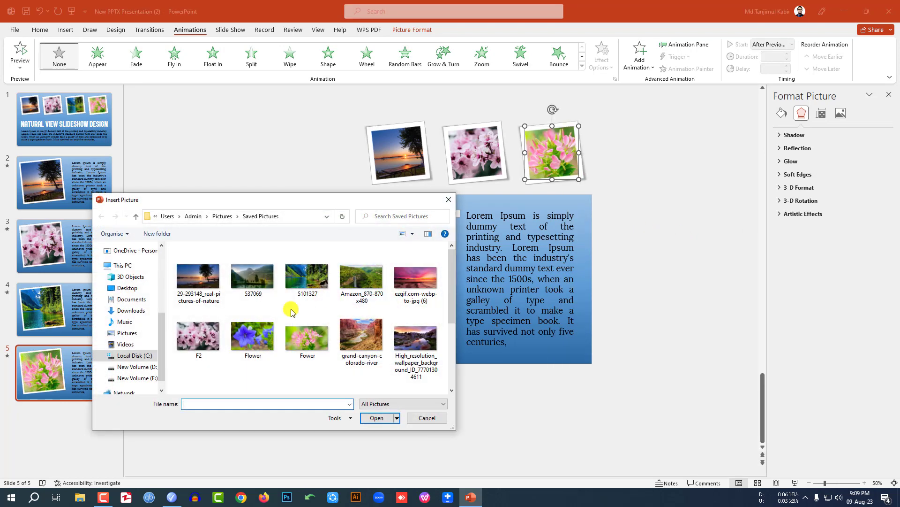
left_click(307, 276)
left_click(375, 418)
left_click(207, 221)
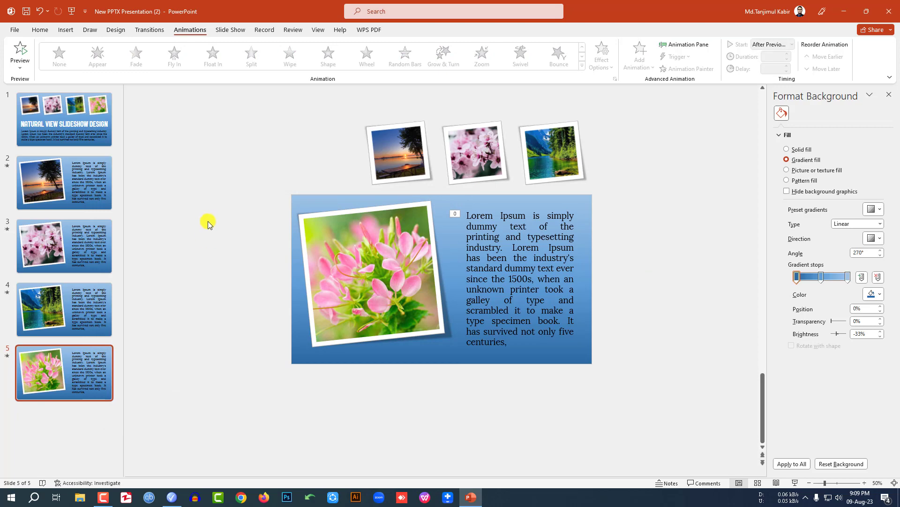
Step: Select slides 1 through 5 together and apply the Morph transition to all of them
left_click(88, 133)
left_click(82, 201, "shift")
left_click(84, 238, "shift")
left_click(83, 302, "shift")
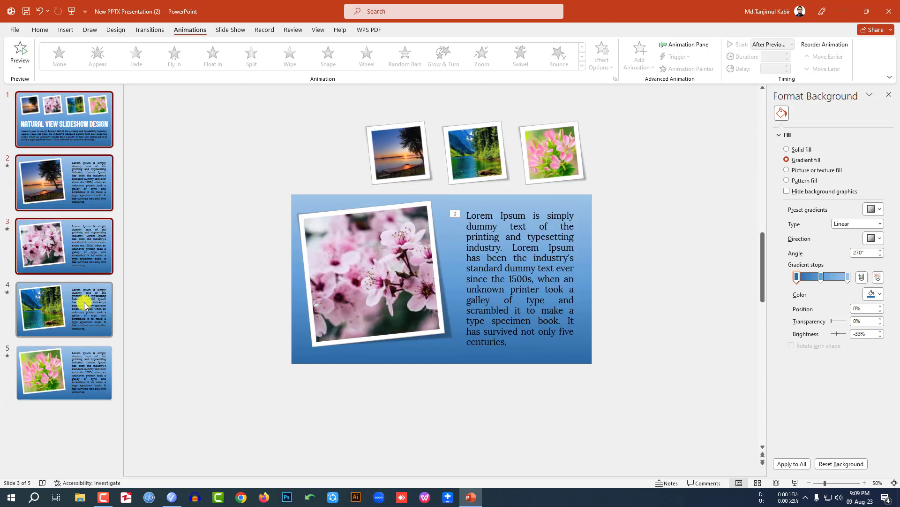
left_click(81, 378, "shift")
left_click(149, 30)
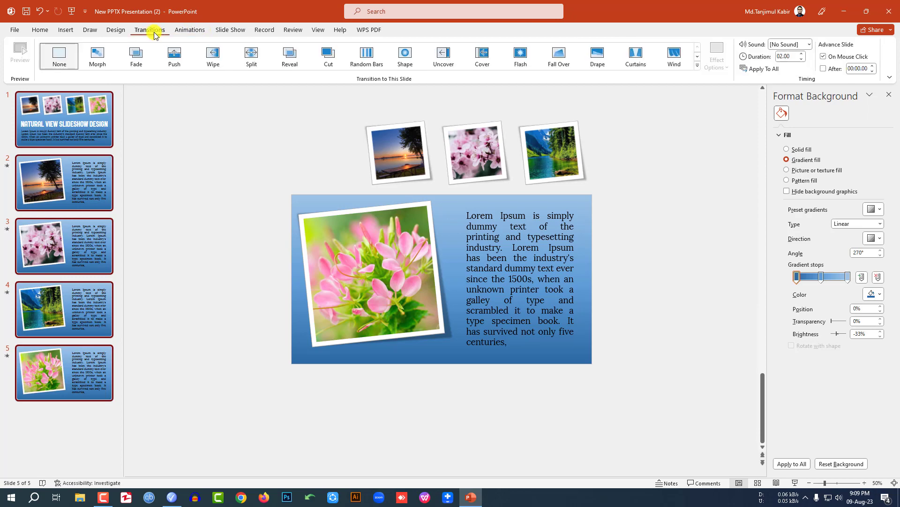
left_click(99, 57)
left_click(90, 115)
left_click(345, 248)
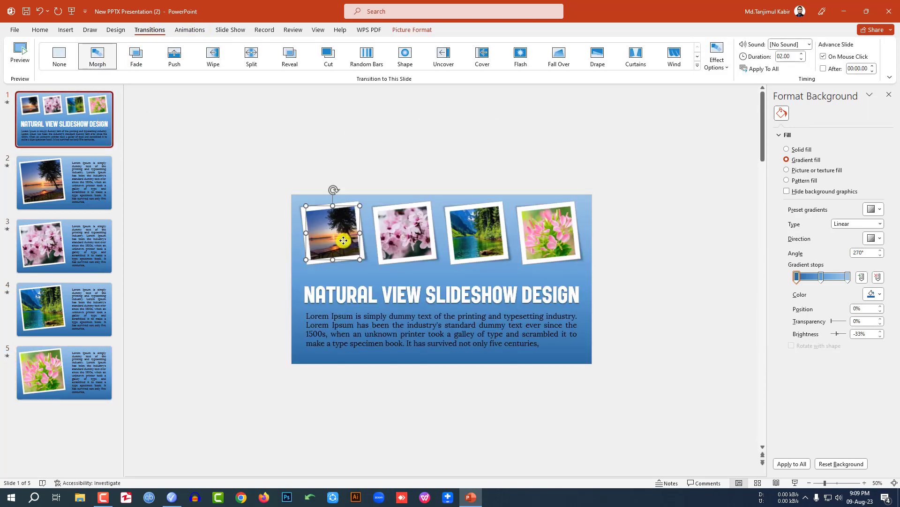
Step: Hyperlink the sunset thumbnail to Slide 2 and the cherry blossom photo to Slide 3
left_click(64, 30)
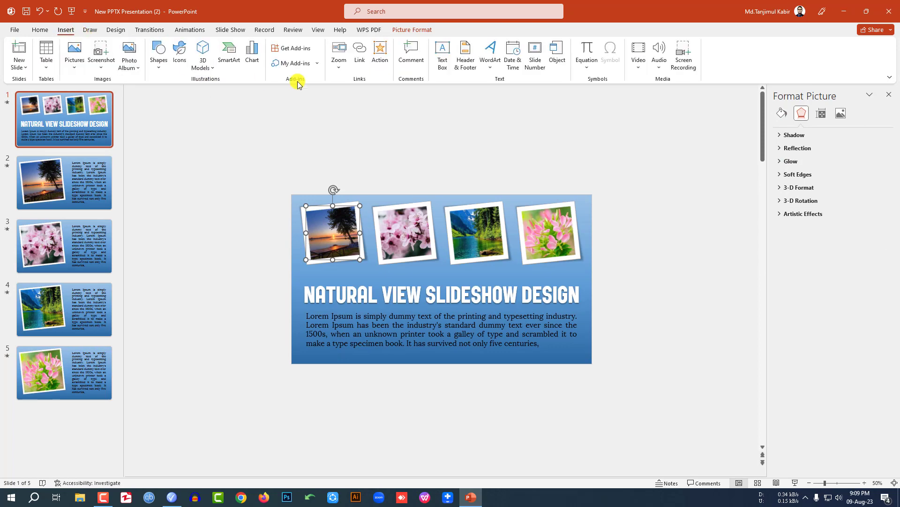
left_click(359, 53)
left_click(322, 237)
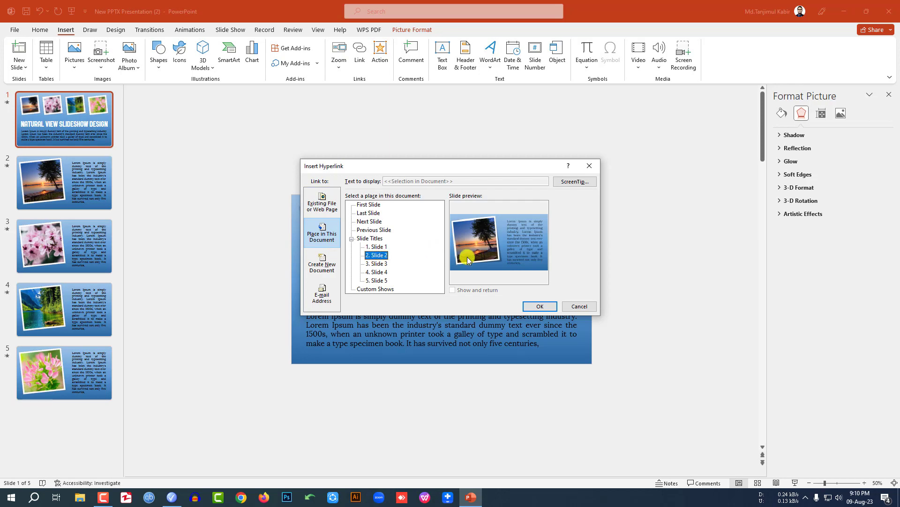
left_click(544, 308)
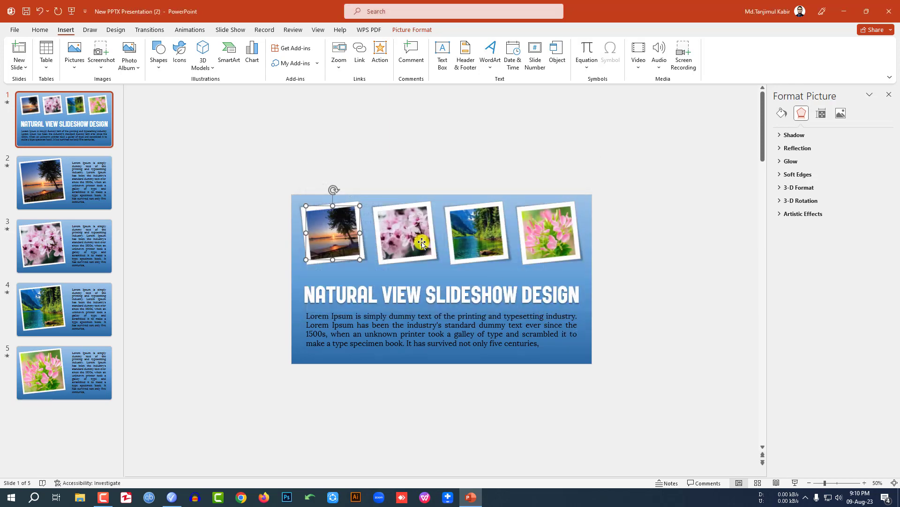
left_click(401, 237)
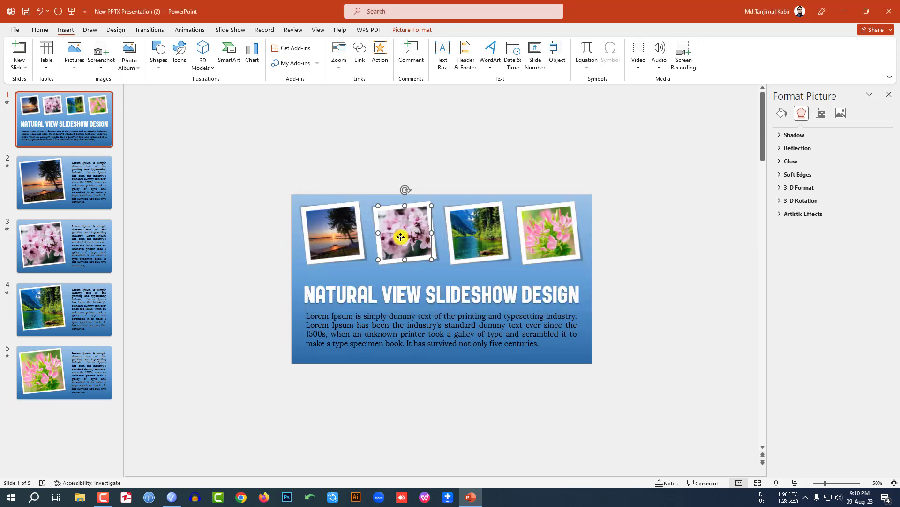
left_click(359, 54)
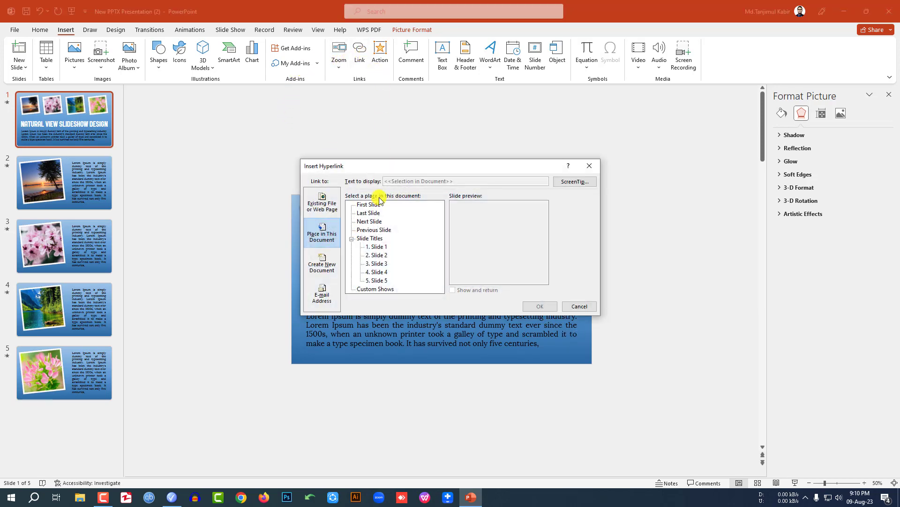
left_click(375, 263)
left_click(540, 306)
Step: Hyperlink the lake photo to Slide 4 and the pink flower photo to Slide 5
left_click(481, 235)
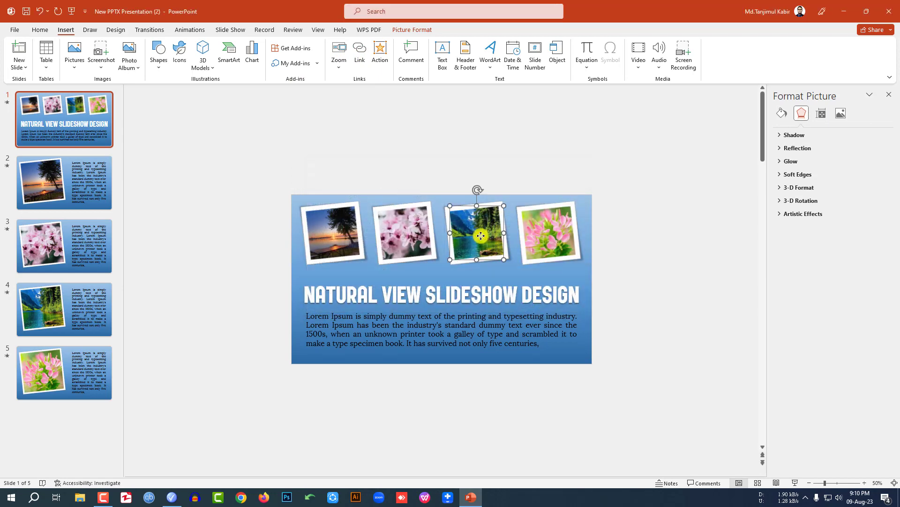
left_click(358, 54)
left_click_drag(449, 169, 555, 190)
left_click(647, 327)
left_click(548, 234)
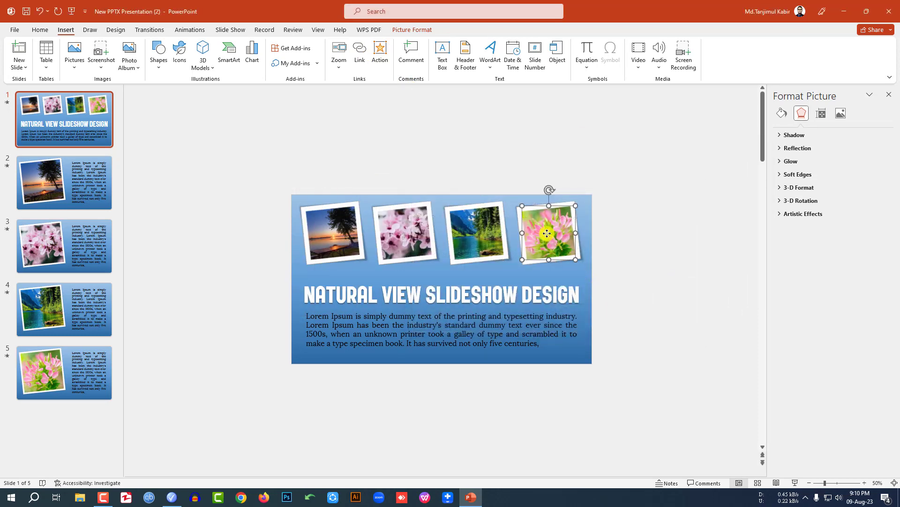
left_click(362, 60)
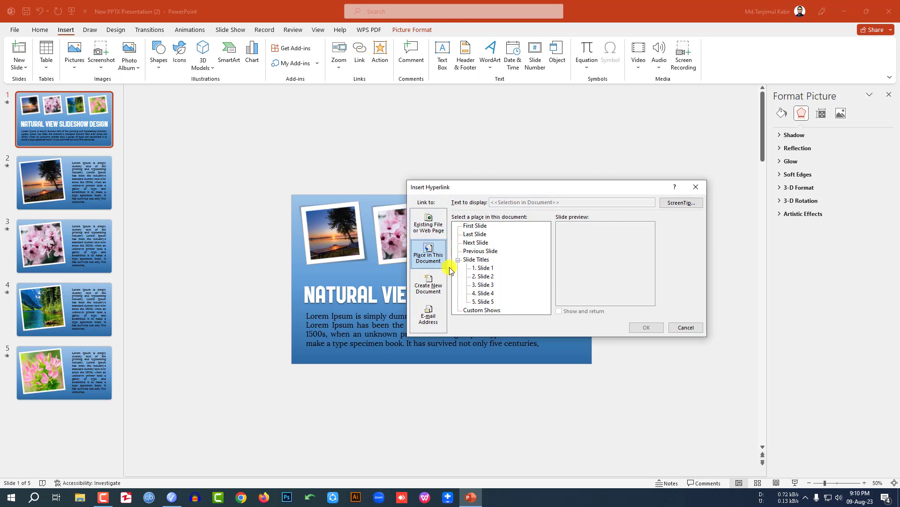
left_click(483, 301)
left_click(642, 327)
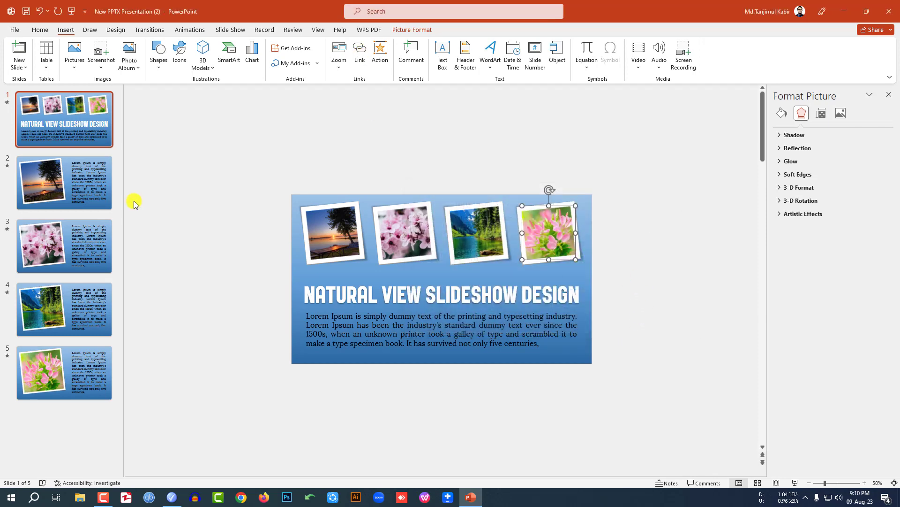
left_click(84, 185)
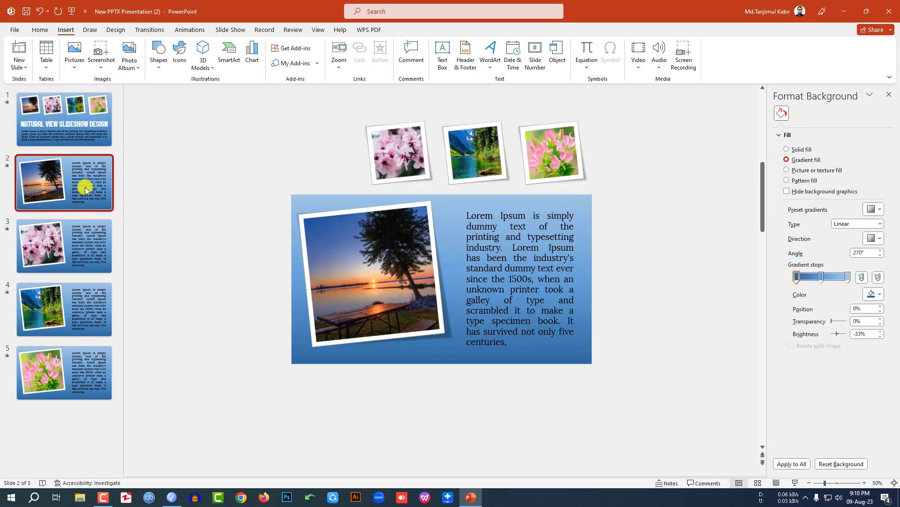
Step: Link the large photos on slides 2 and 3 back to Slide 1
left_click(350, 272)
left_click(360, 53)
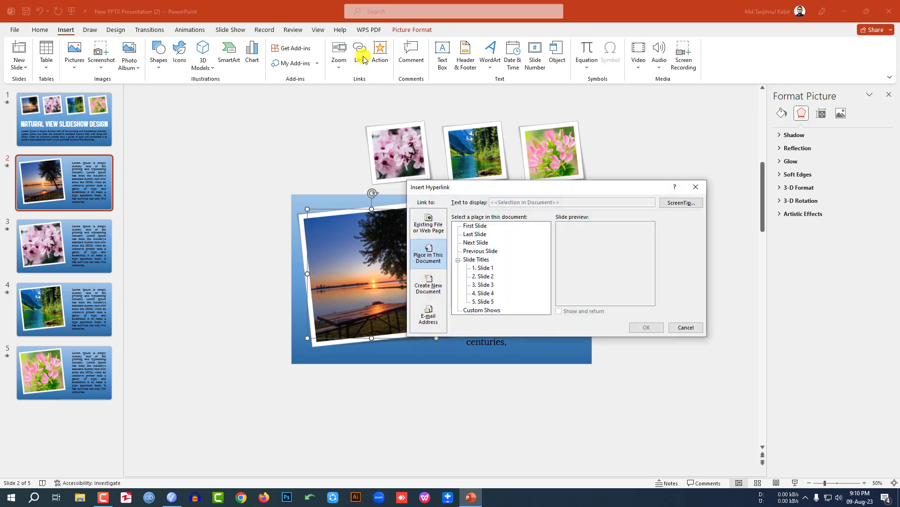
left_click(483, 268)
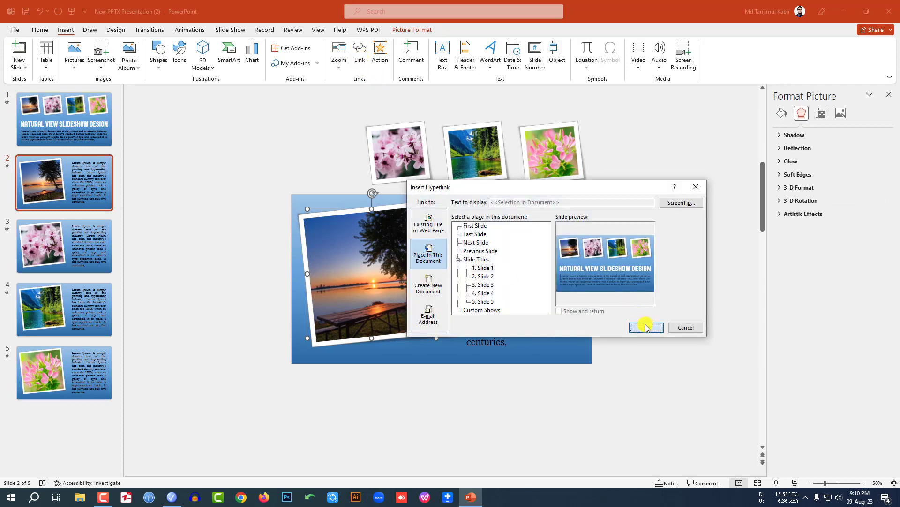
left_click(646, 326)
left_click(110, 257)
key("Tab")
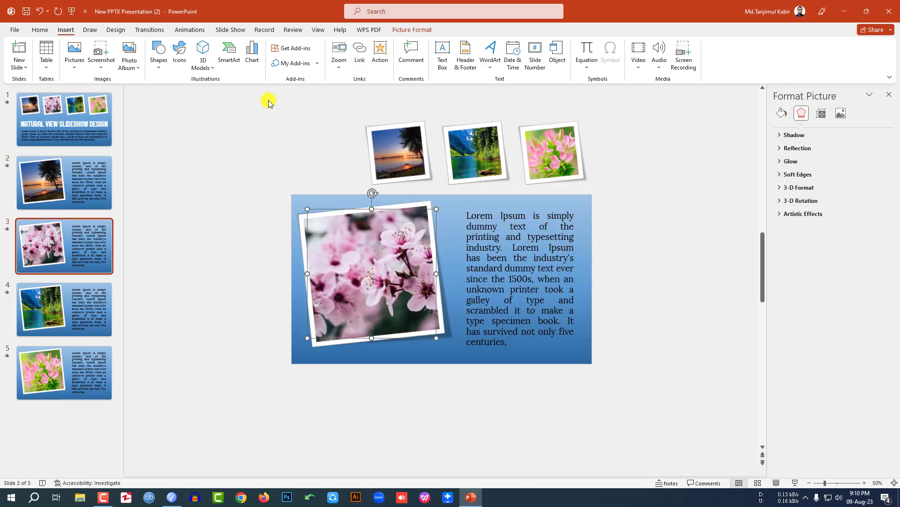
left_click(360, 52)
left_click(484, 268)
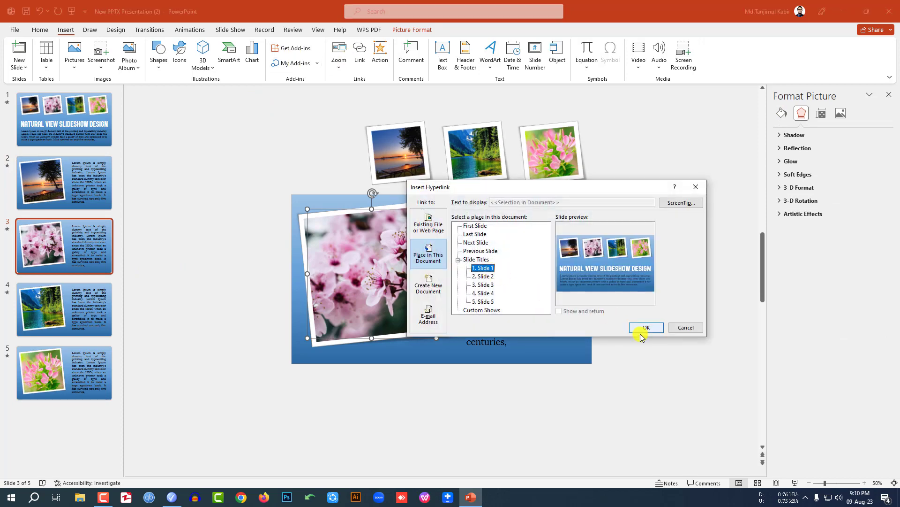
left_click(646, 327)
Step: Link the large photos on slides 4 and 5 back to Slide 1
key("Page_Down")
key("Tab")
left_click(360, 53)
left_click(484, 267)
left_click(646, 327)
key("Page_Down")
key("Tab")
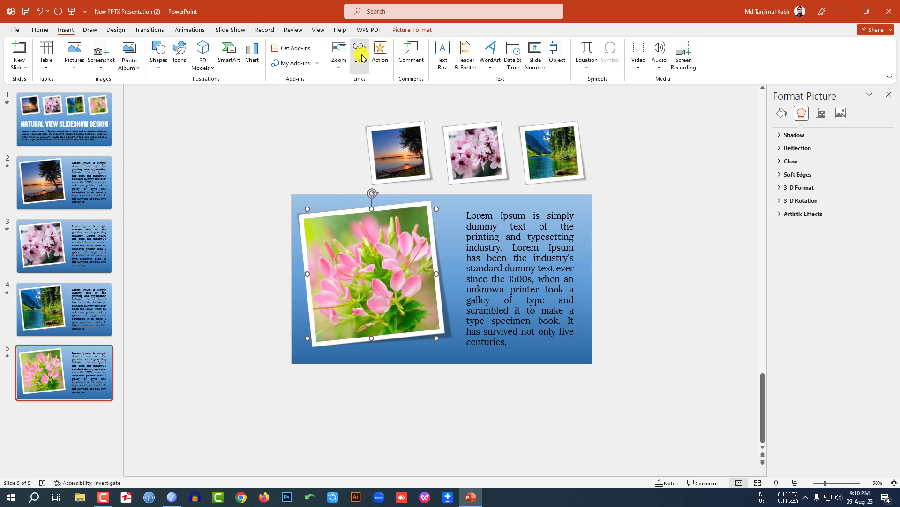
left_click(359, 52)
left_click(484, 268)
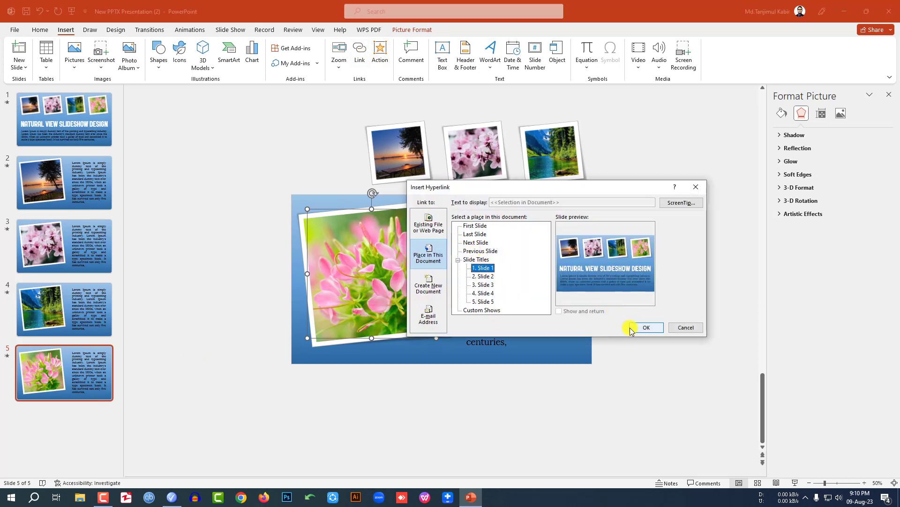
left_click(646, 327)
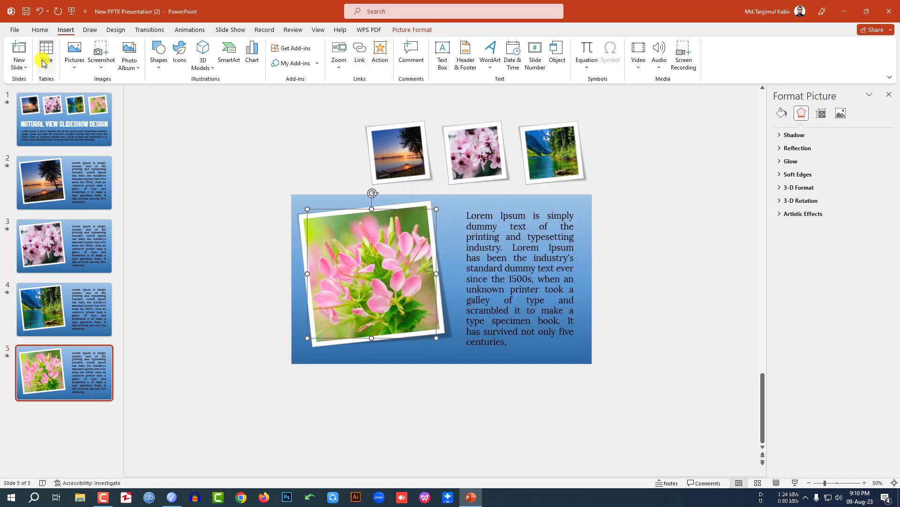
left_click(54, 111)
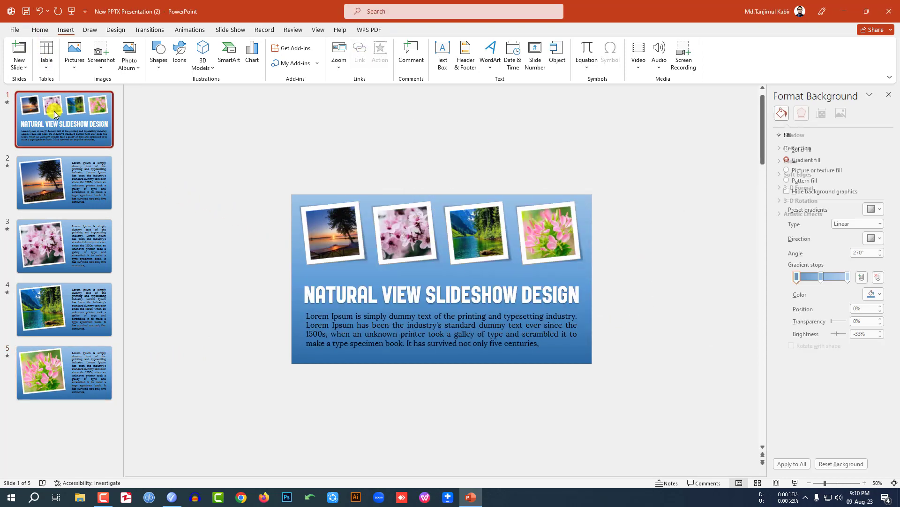
Step: Run the slideshow from the title slide, follow the sunset thumbnail to slide 2, then exit
left_click(795, 482)
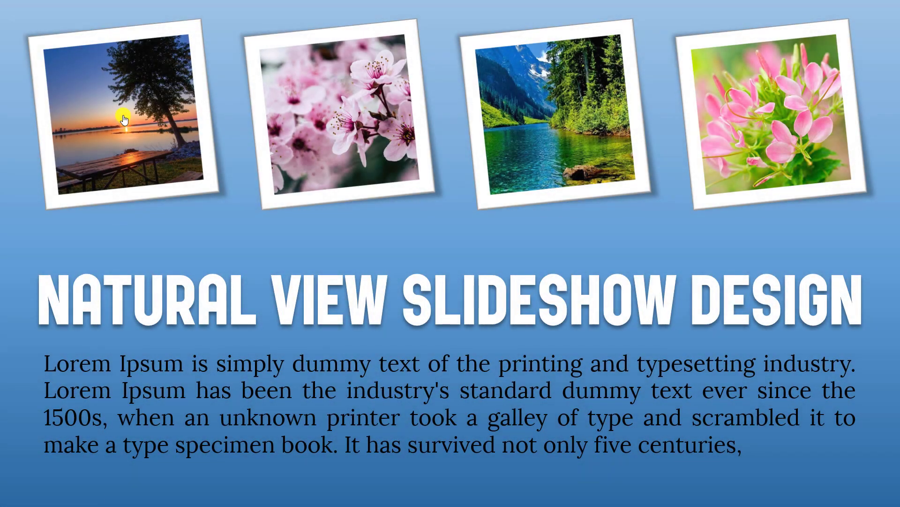
left_click(124, 119)
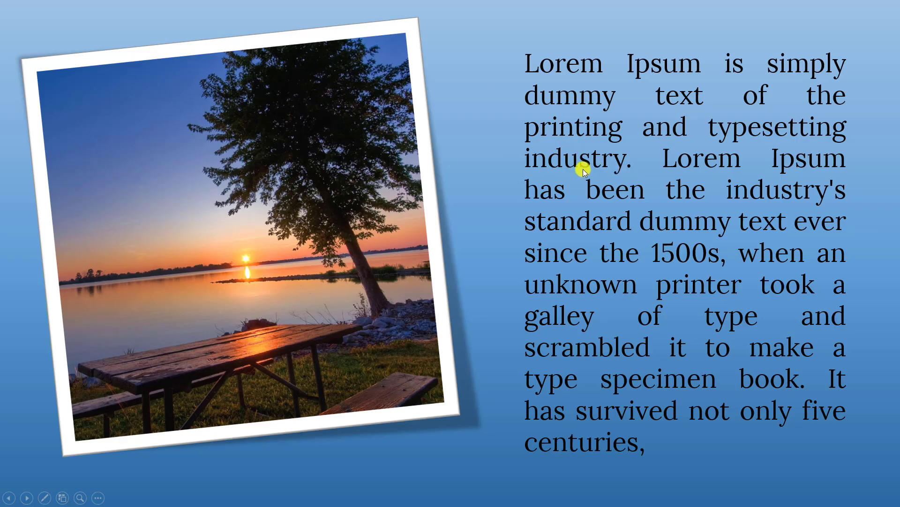
key("Escape")
Step: Make slide 2's paragraph text animation fly in From Right
left_click(544, 235)
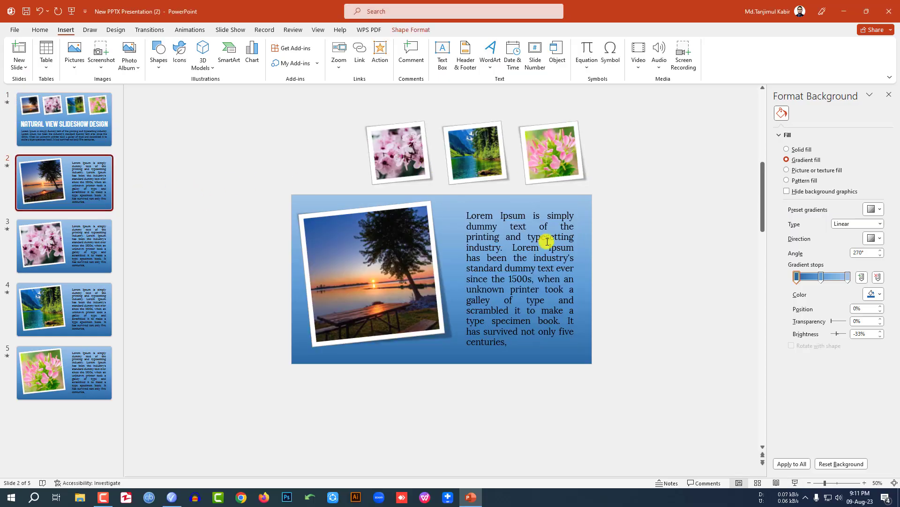
left_click(185, 29)
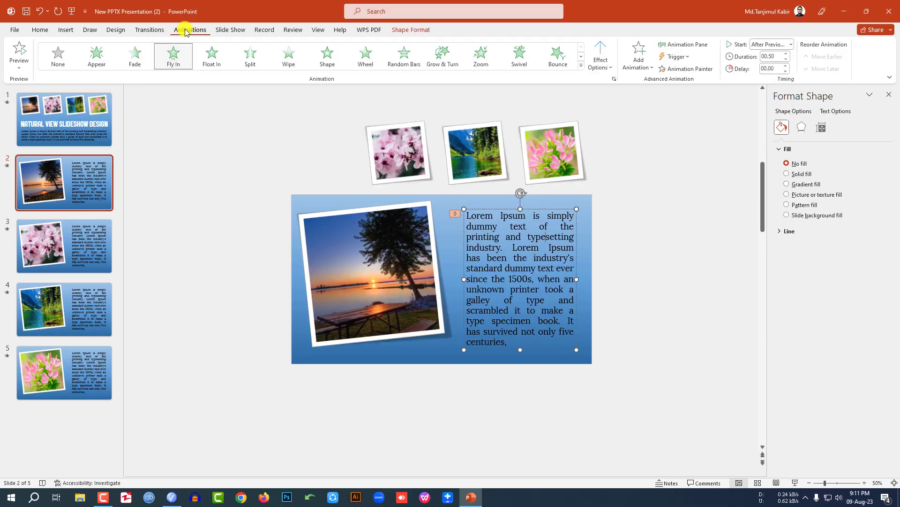
left_click(601, 66)
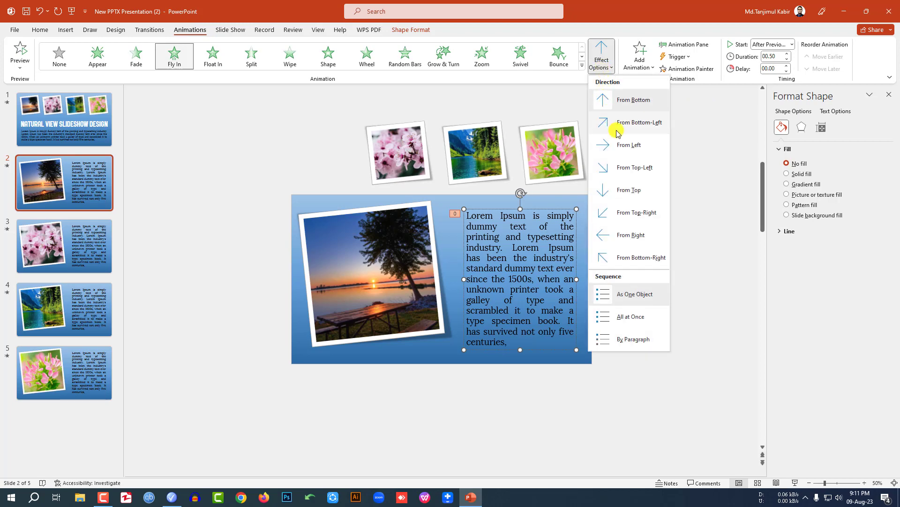
left_click(631, 234)
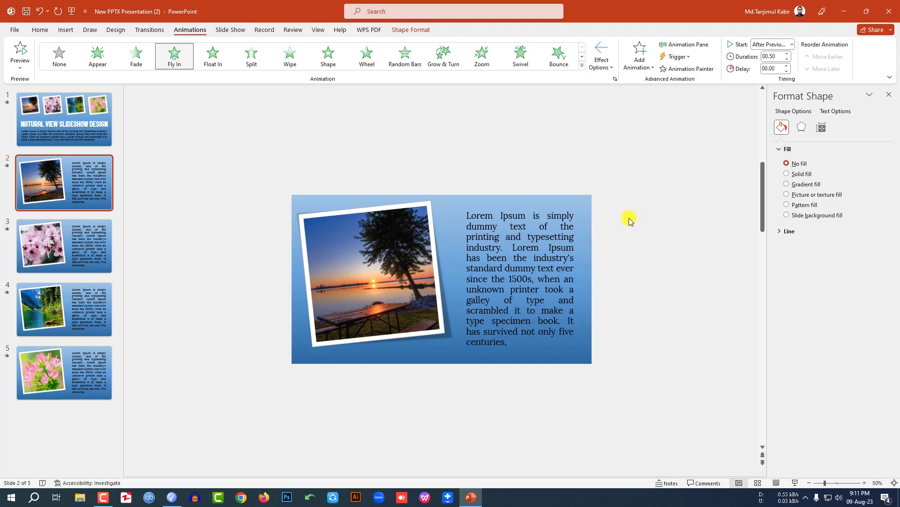
Step: Bring up the direction options for slide 3's text box, then show the Format Background settings
scroll(516, 268, "down", 1)
left_click(519, 267)
left_click(603, 65)
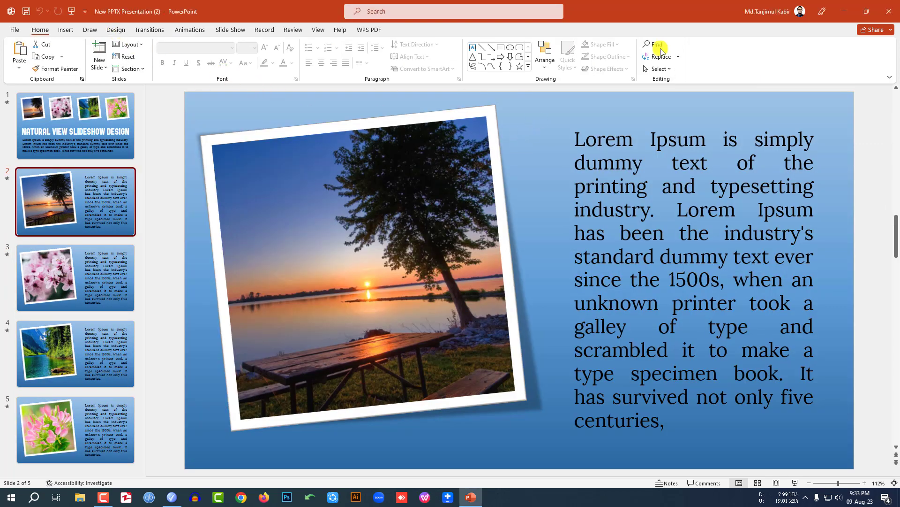
left_click(116, 30)
left_click(822, 54)
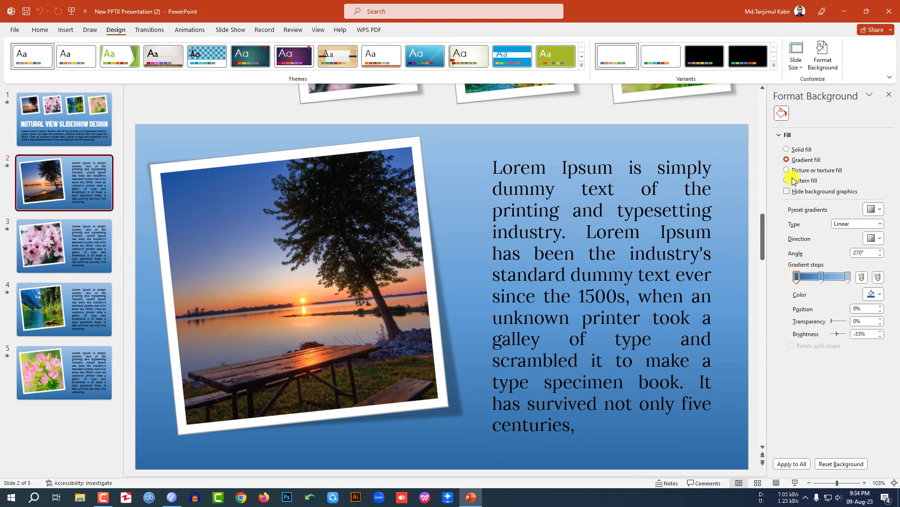